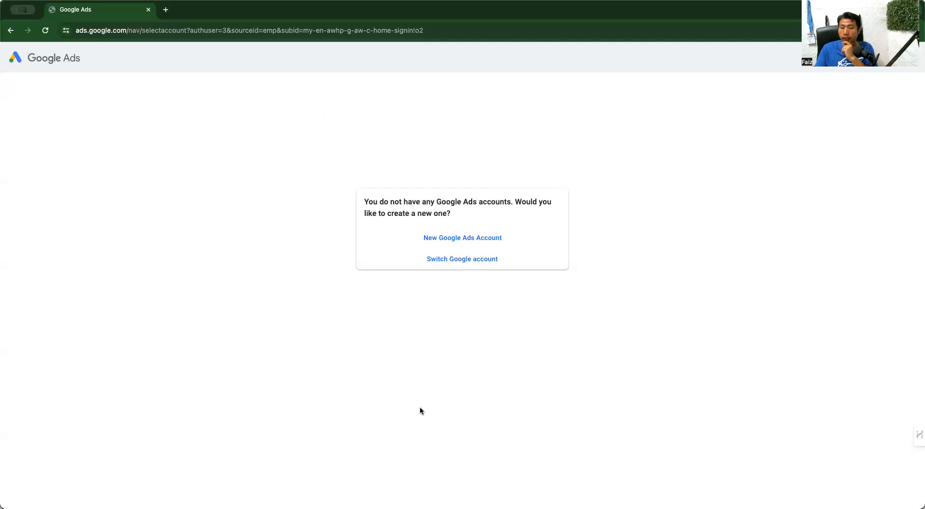
Start a new Google Ads account, skip campaign creation, and accept Malaysia, (GMT+08:00) Malaysia Time and Malaysian Ringgit (MYR) as its settings.
{"action": "left_click", "coordinate": [448, 237]}
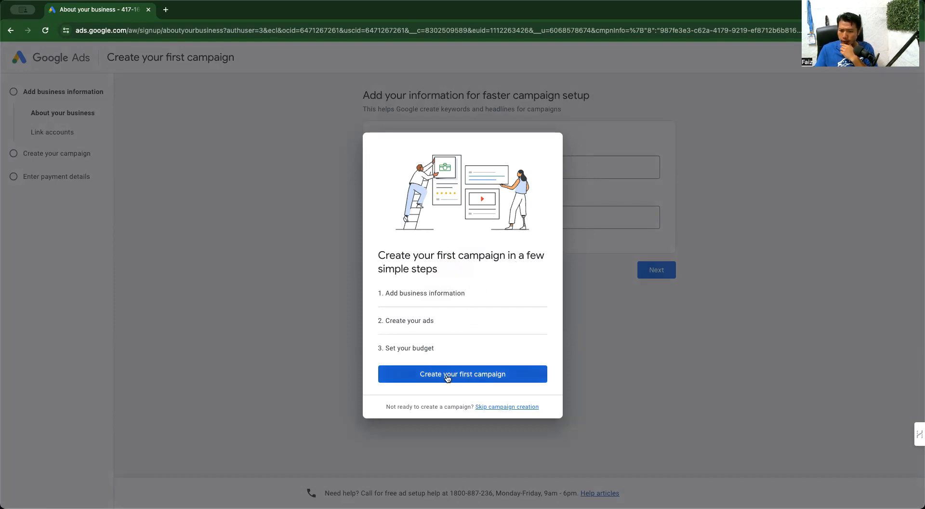
{"action": "left_click", "coordinate": [496, 407]}
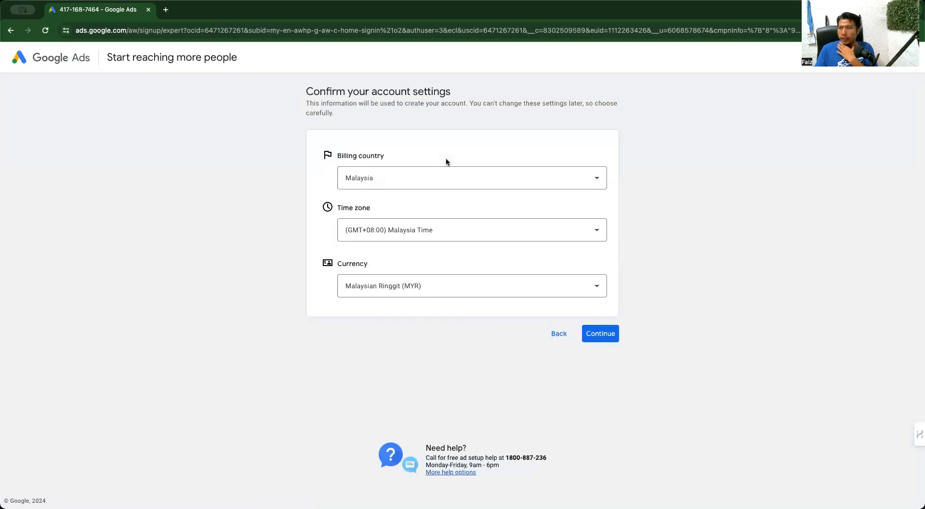
{"action": "left_click", "coordinate": [602, 332]}
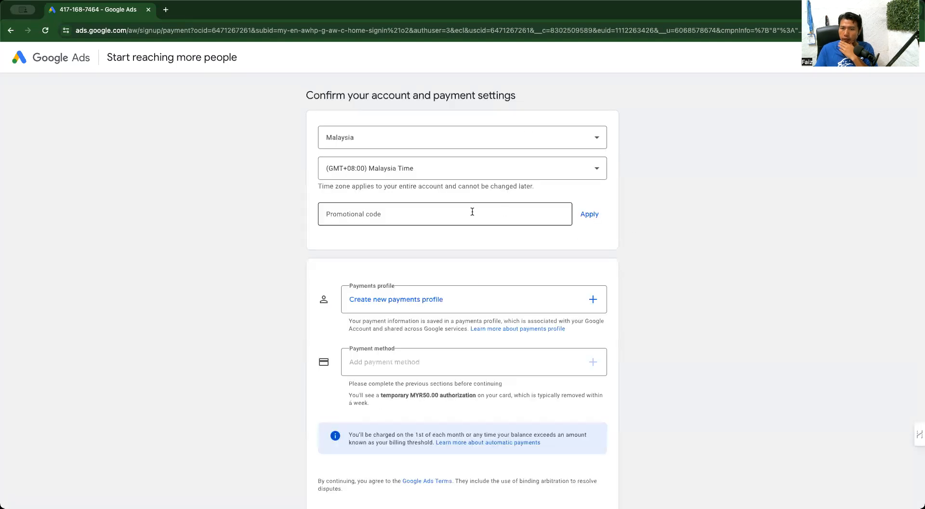
Examine the account and payment settings form, including the promotional code, payments profile, payment method and expert guidance sections.
{"action": "scroll", "coordinate": [497, 229], "scroll_direction": "down", "scroll_amount": 2}
{"action": "scroll", "coordinate": [497, 231], "scroll_direction": "down", "scroll_amount": 3}
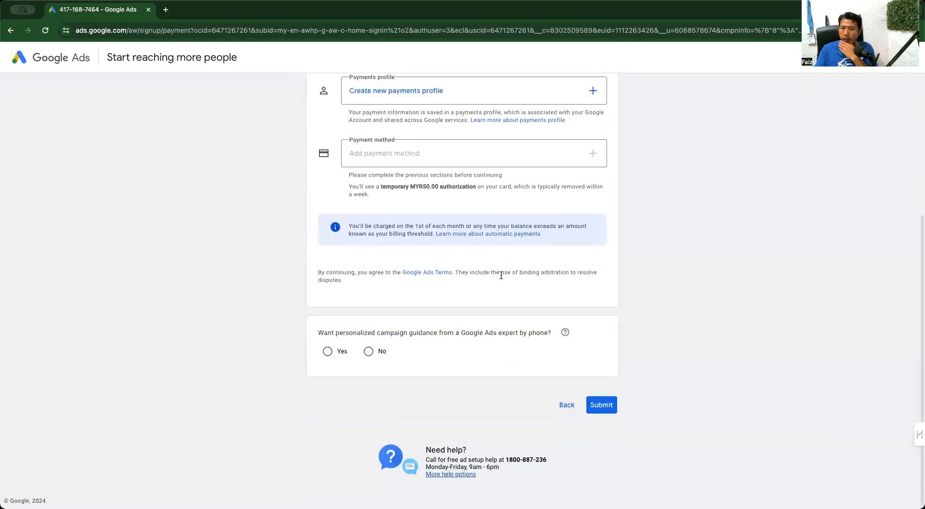
{"action": "scroll", "coordinate": [427, 296], "scroll_direction": "up", "scroll_amount": 4}
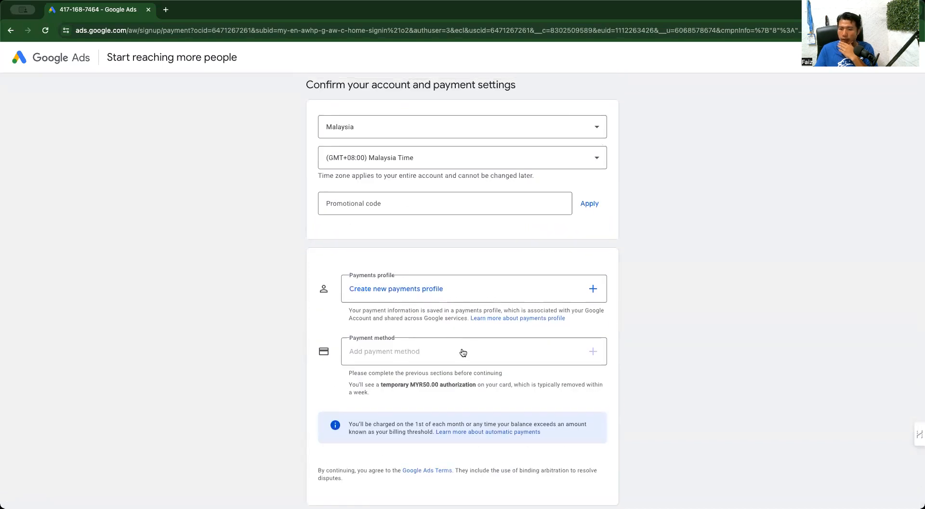
{"action": "scroll", "coordinate": [451, 301], "scroll_direction": "up", "scroll_amount": 1}
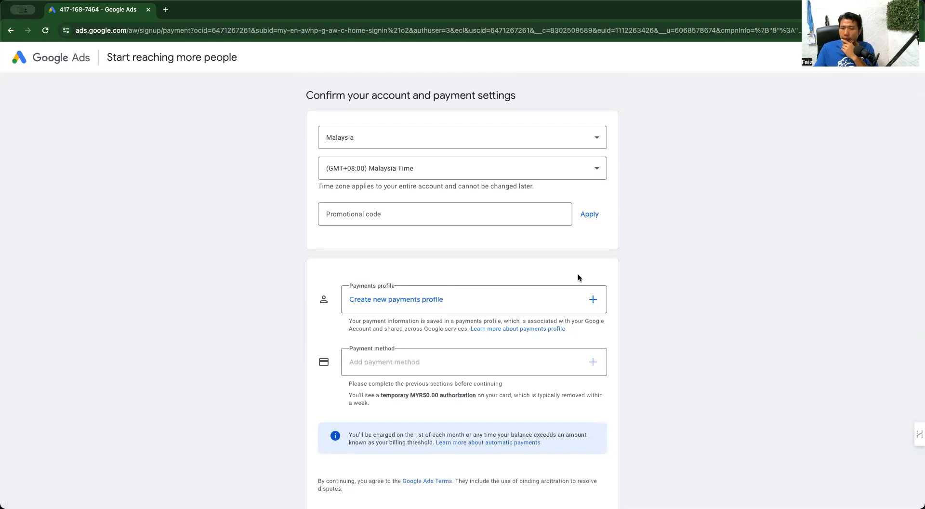
{"action": "scroll", "coordinate": [495, 331], "scroll_direction": "down", "scroll_amount": 1}
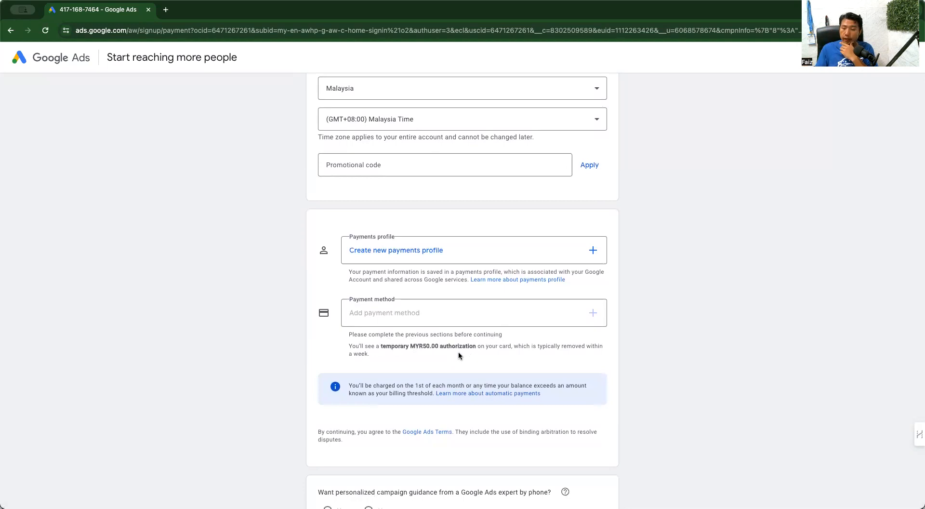
{"action": "scroll", "coordinate": [470, 287], "scroll_direction": "down", "scroll_amount": 5}
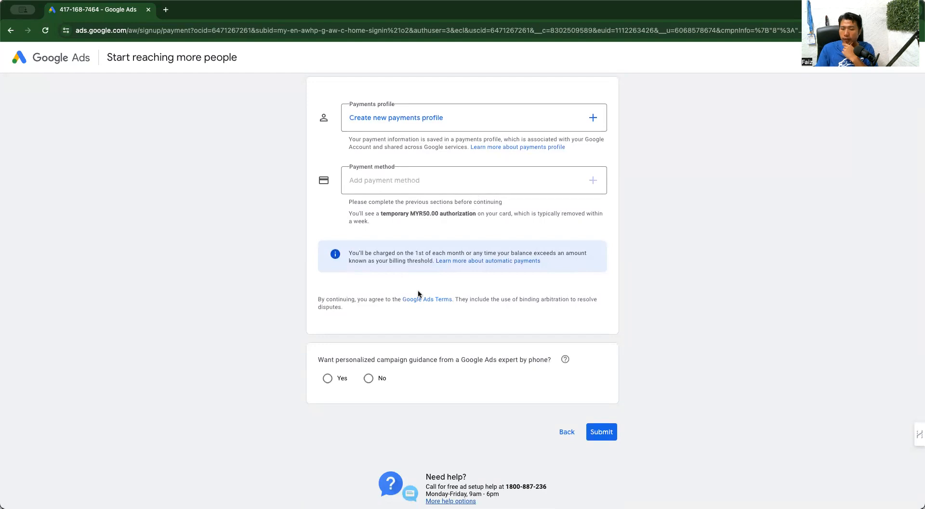
{"action": "scroll", "coordinate": [419, 275], "scroll_direction": "up", "scroll_amount": 1}
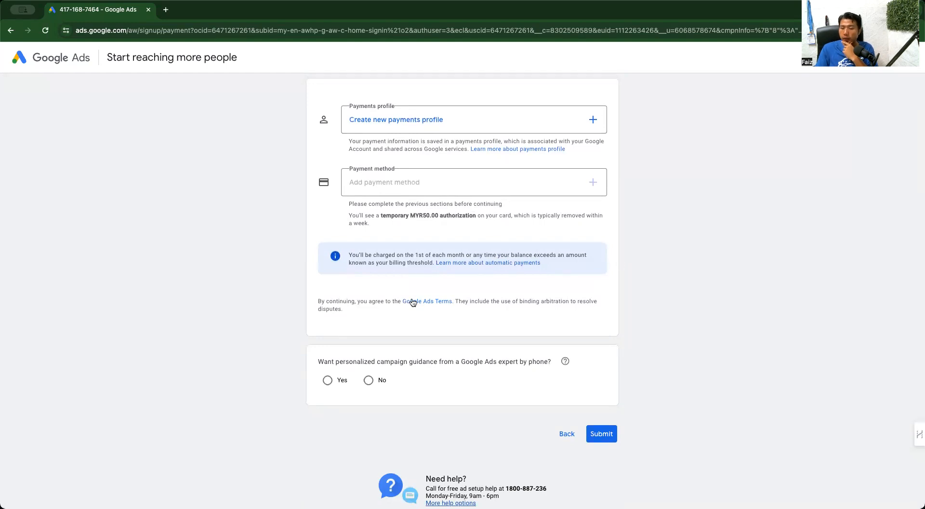
{"action": "scroll", "coordinate": [411, 303], "scroll_direction": "up", "scroll_amount": 3}
{"action": "scroll", "coordinate": [415, 305], "scroll_direction": "down", "scroll_amount": 4}
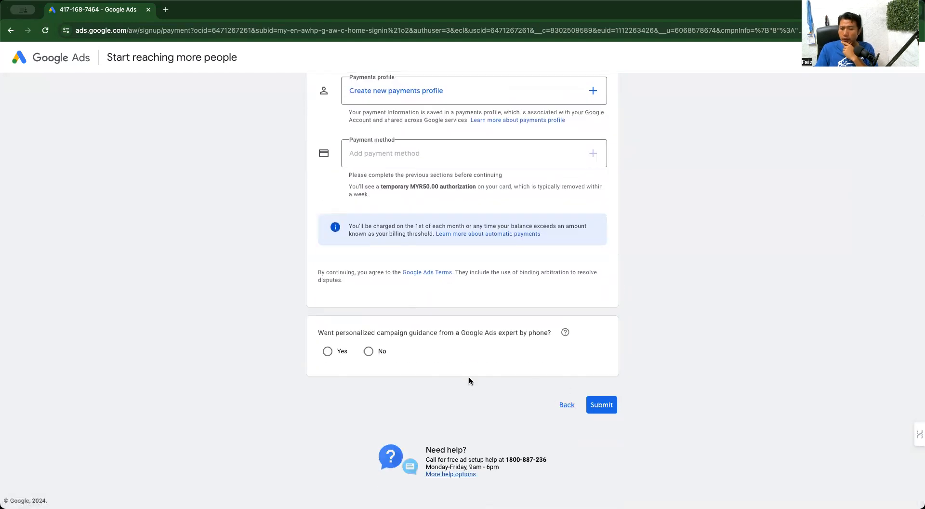
{"action": "scroll", "coordinate": [542, 337], "scroll_direction": "up", "scroll_amount": 1}
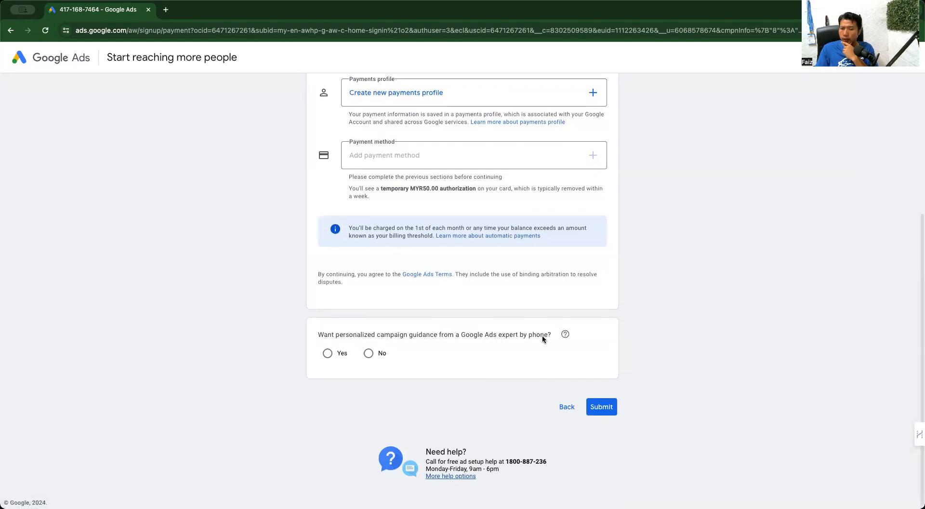
{"action": "scroll", "coordinate": [541, 338], "scroll_direction": "up", "scroll_amount": 5}
{"action": "scroll", "coordinate": [537, 262], "scroll_direction": "down", "scroll_amount": 5}
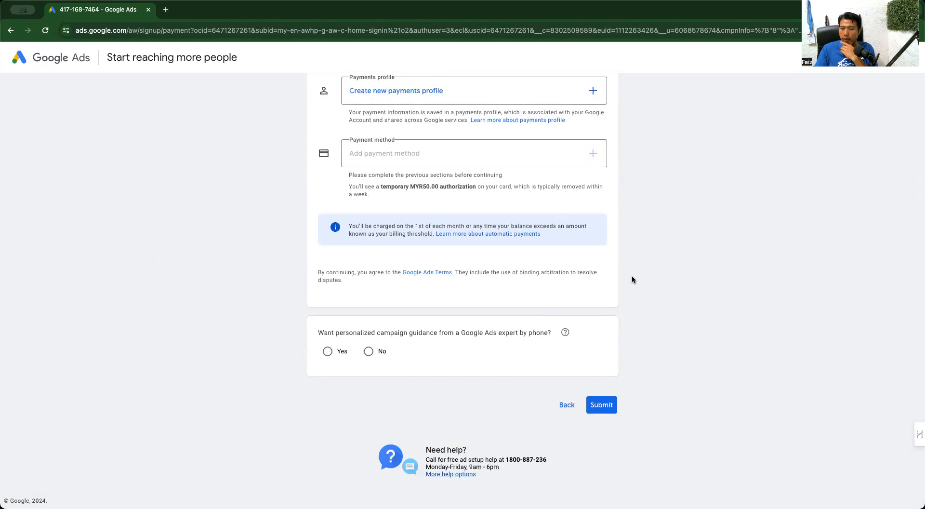
{"action": "scroll", "coordinate": [663, 281], "scroll_direction": "up", "scroll_amount": 4}
{"action": "scroll", "coordinate": [663, 281], "scroll_direction": "up", "scroll_amount": 1}
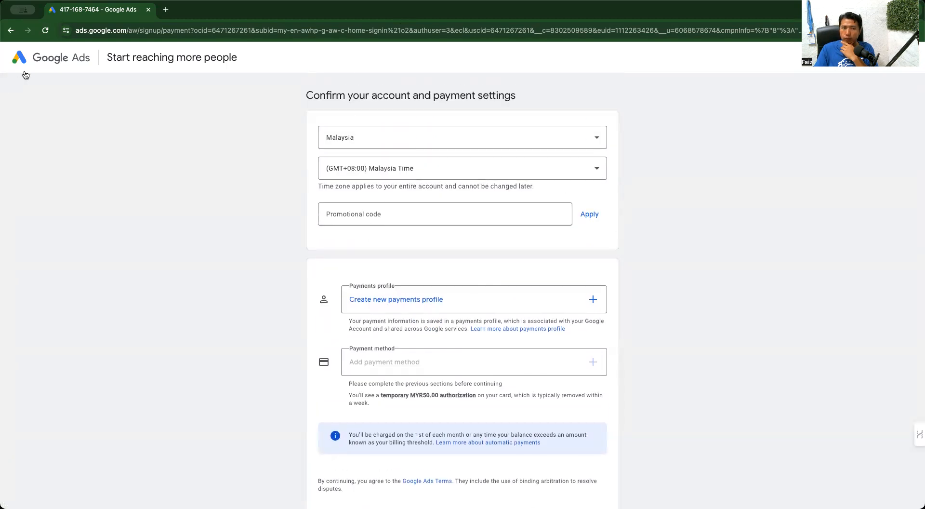
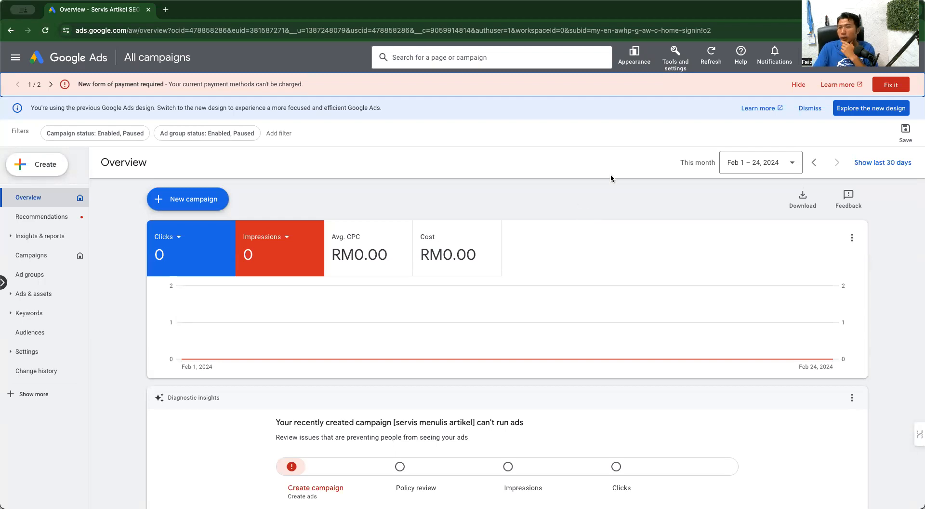
Check the appearance options and examine the account overview's performance chart, diagnostic insights, campaigns, keywords and billing cards.
{"action": "left_click", "coordinate": [637, 55]}
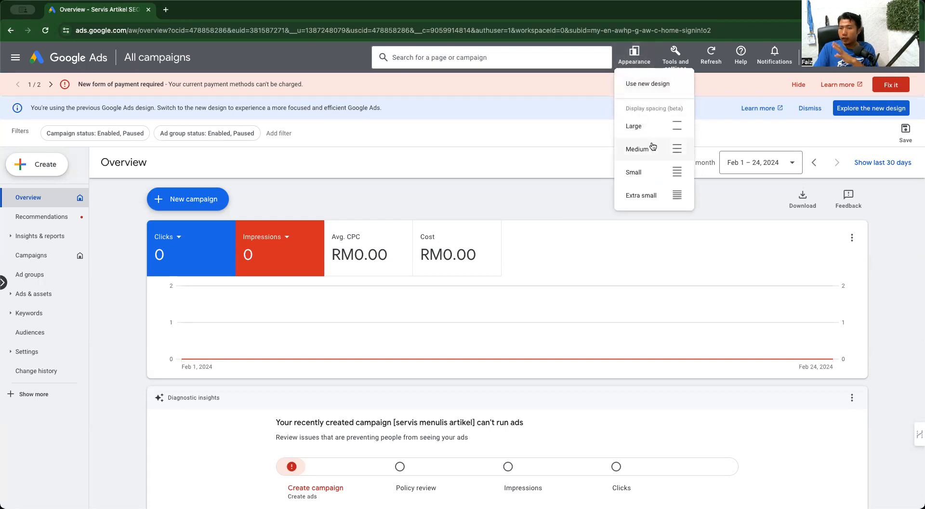
{"action": "left_click", "coordinate": [567, 204]}
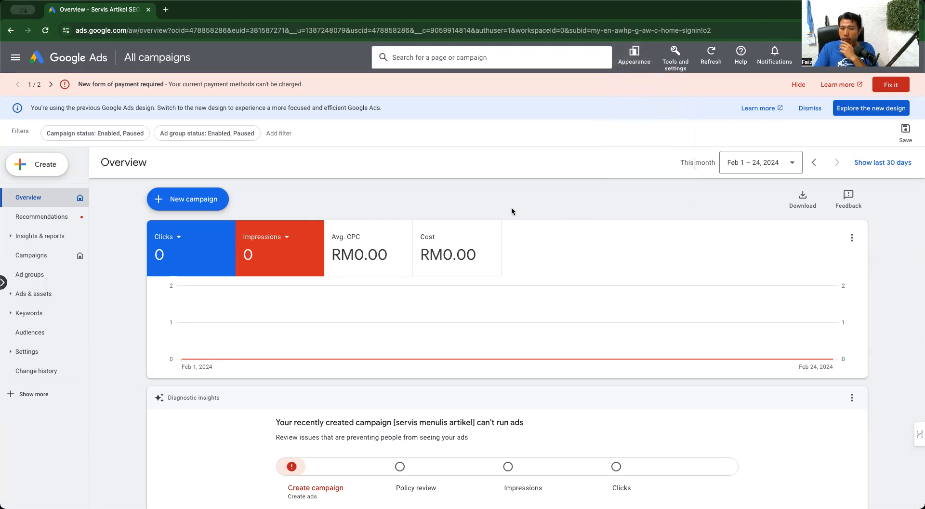
{"action": "scroll", "coordinate": [530, 222], "scroll_direction": "down", "scroll_amount": 5}
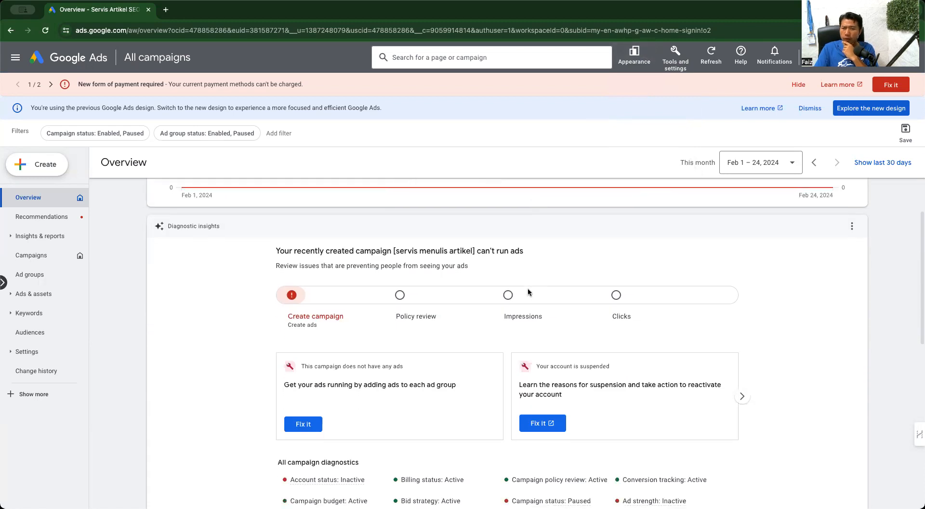
{"action": "scroll", "coordinate": [528, 291], "scroll_direction": "down", "scroll_amount": 3}
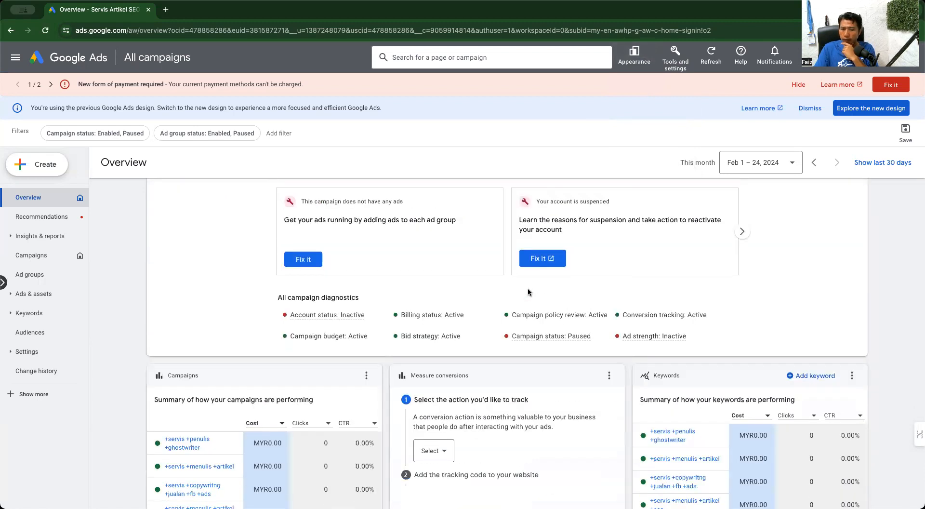
{"action": "scroll", "coordinate": [528, 291], "scroll_direction": "up", "scroll_amount": 6}
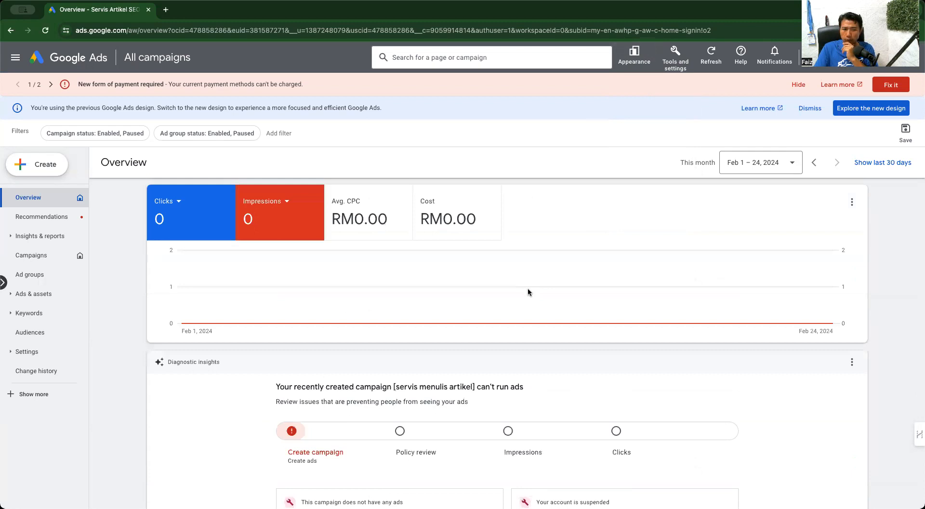
{"action": "scroll", "coordinate": [527, 291], "scroll_direction": "down", "scroll_amount": 4}
{"action": "scroll", "coordinate": [528, 291], "scroll_direction": "down", "scroll_amount": 8}
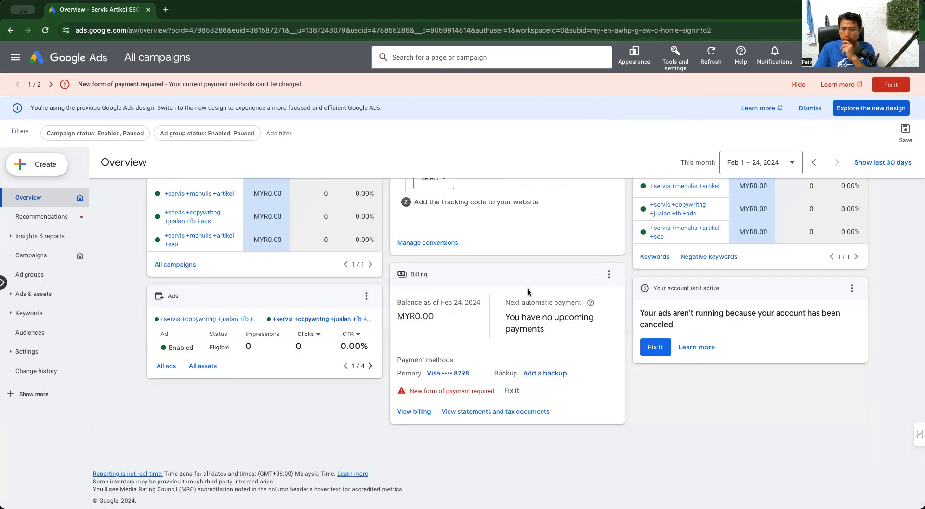
{"action": "scroll", "coordinate": [528, 291], "scroll_direction": "up", "scroll_amount": 6}
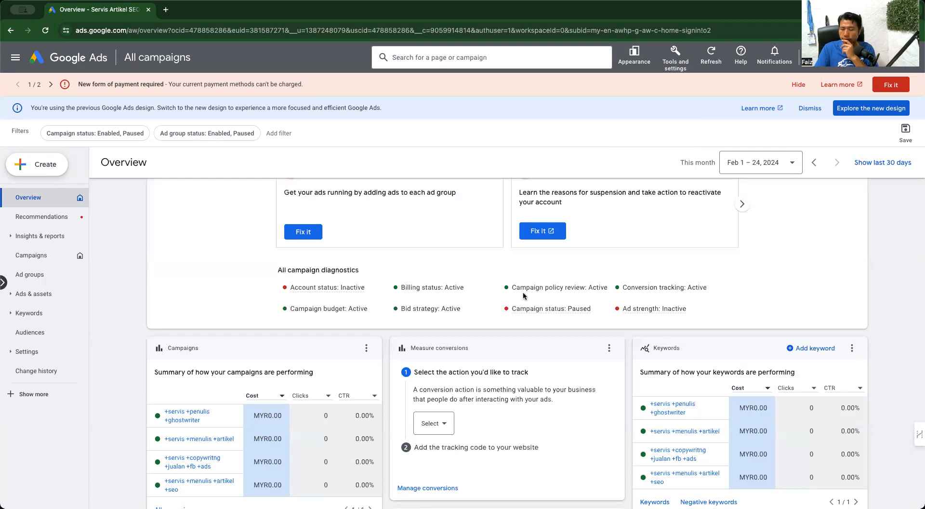
{"action": "scroll", "coordinate": [511, 304], "scroll_direction": "up", "scroll_amount": 2}
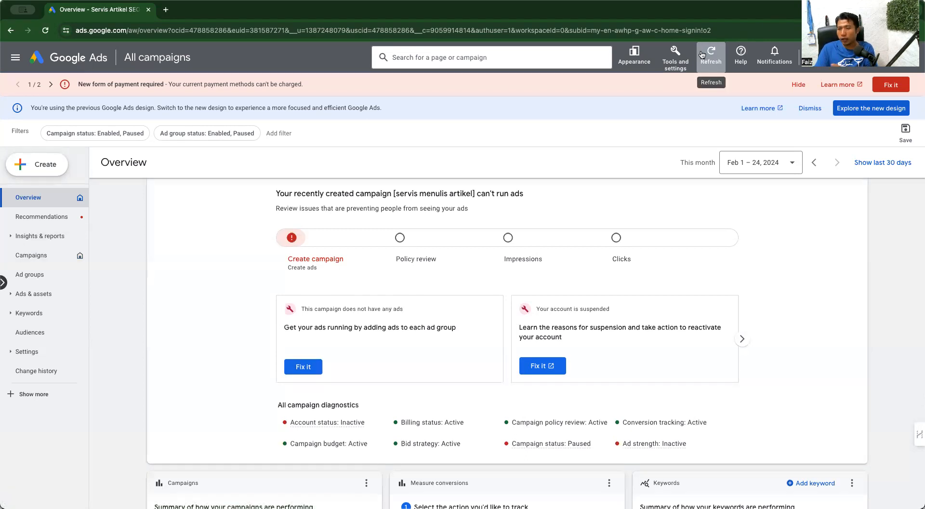
Look over the available tools and settings, and inspect the account's users and managers under Access and security.
{"action": "left_click", "coordinate": [675, 57]}
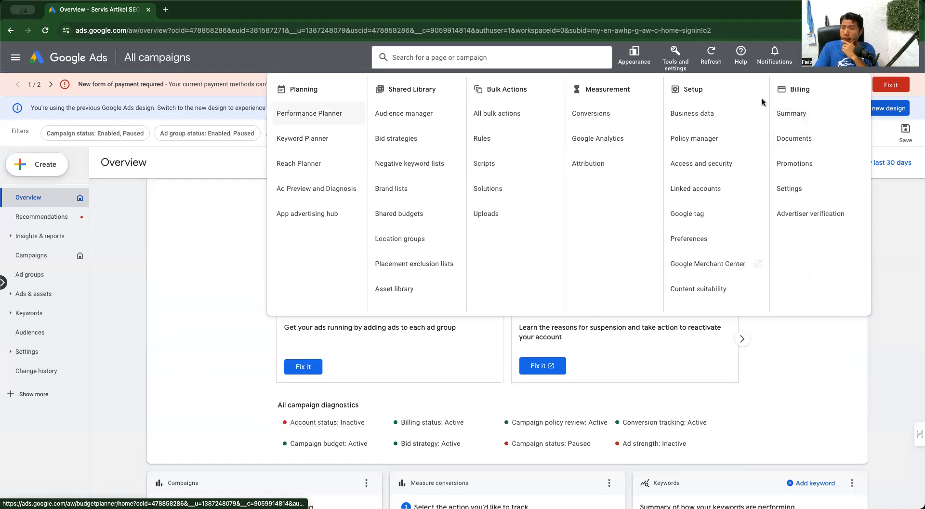
{"action": "left_click", "coordinate": [674, 58]}
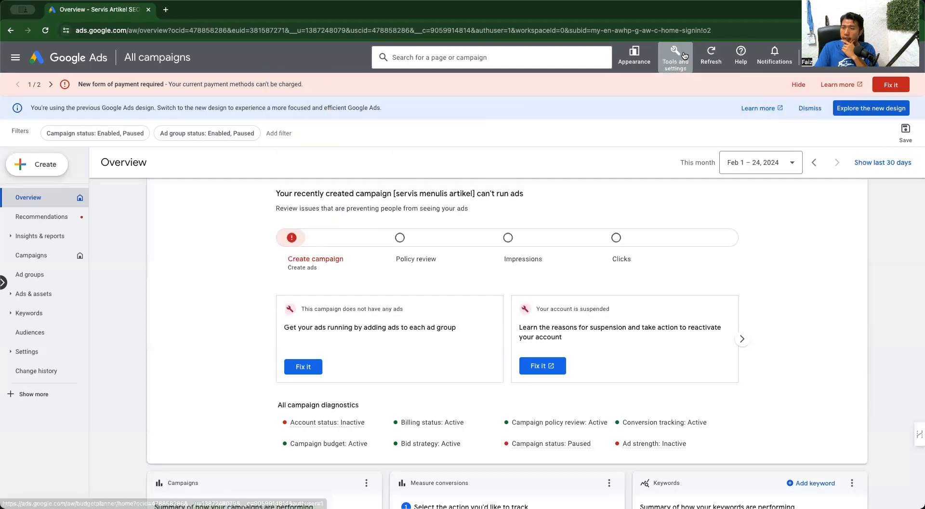
{"action": "left_click", "coordinate": [675, 58]}
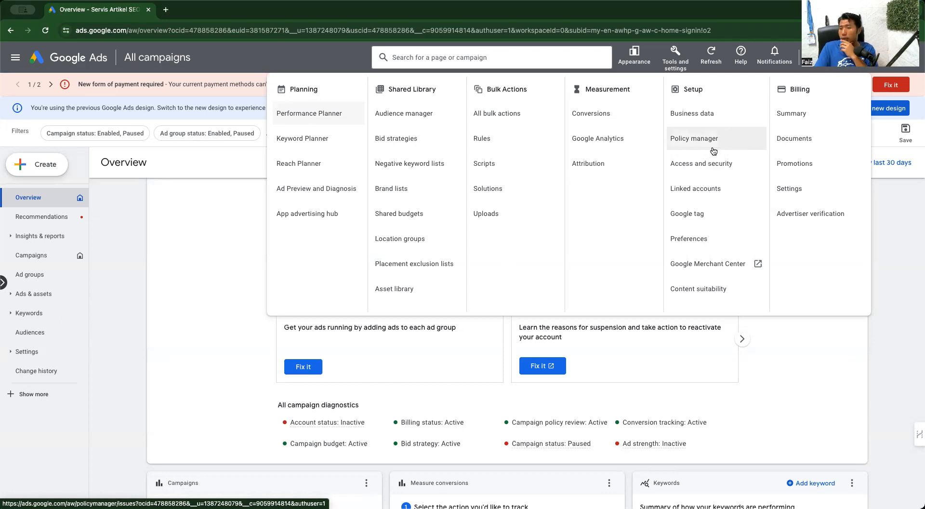
{"action": "left_click", "coordinate": [695, 166]}
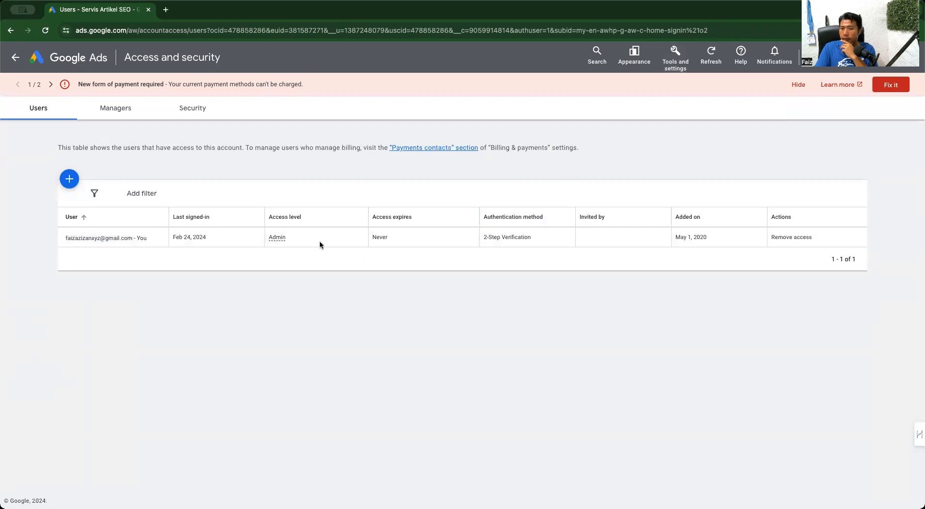
{"action": "left_click", "coordinate": [122, 112]}
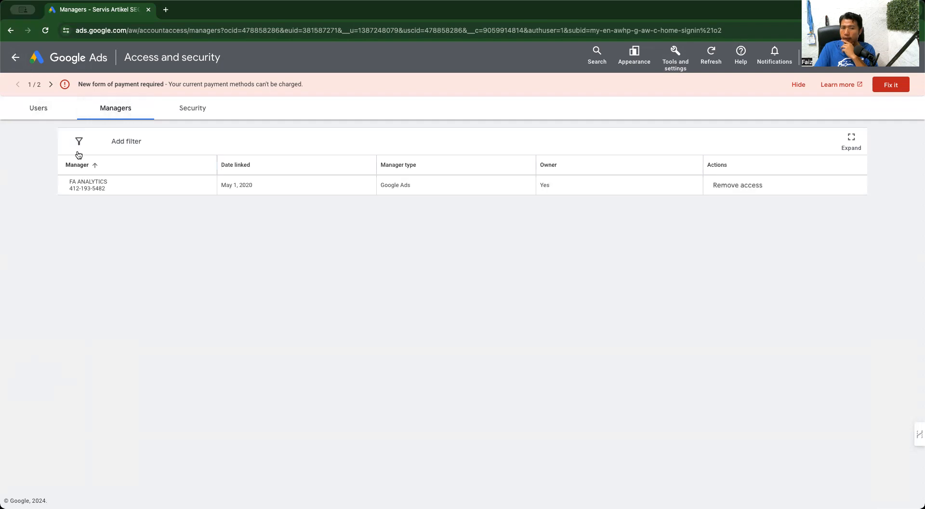
Open the Linked accounts page and examine the Google and other popular products that can be linked.
{"action": "left_click", "coordinate": [675, 57]}
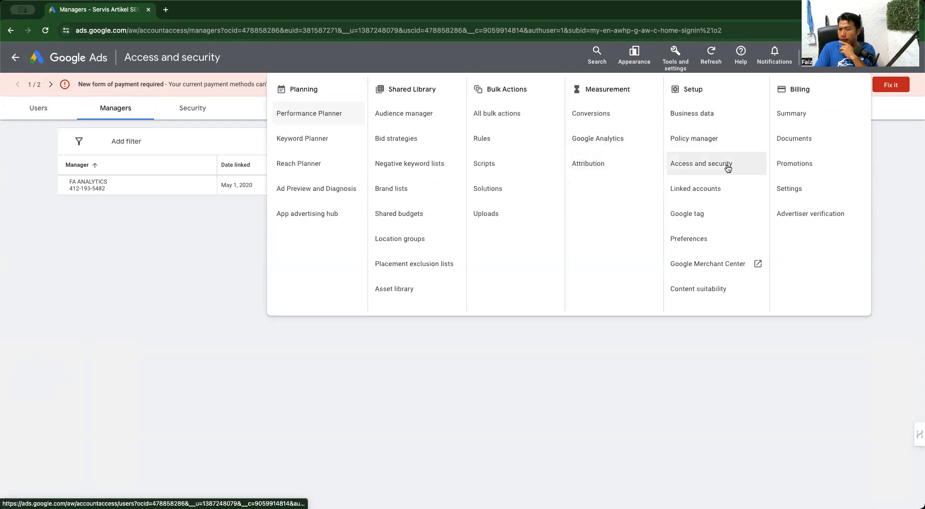
{"action": "left_click", "coordinate": [728, 187]}
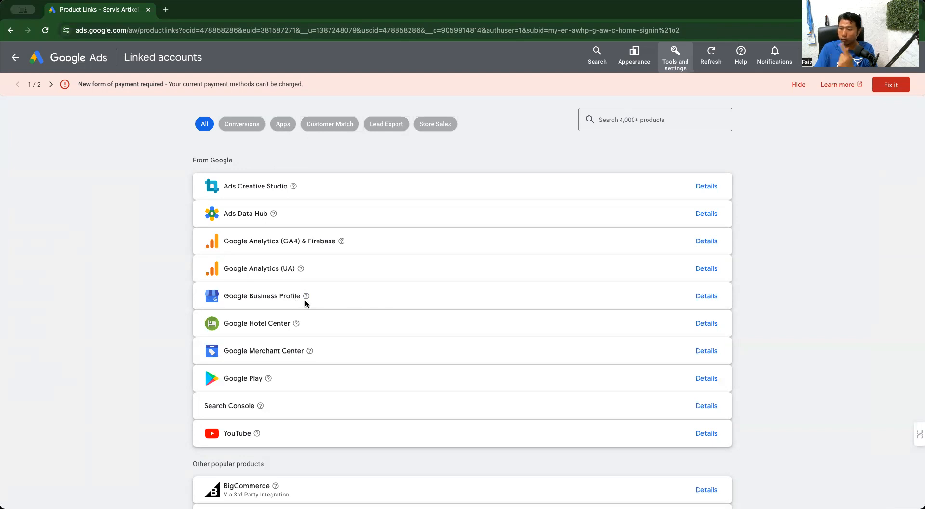
{"action": "scroll", "coordinate": [356, 318], "scroll_direction": "down", "scroll_amount": 2}
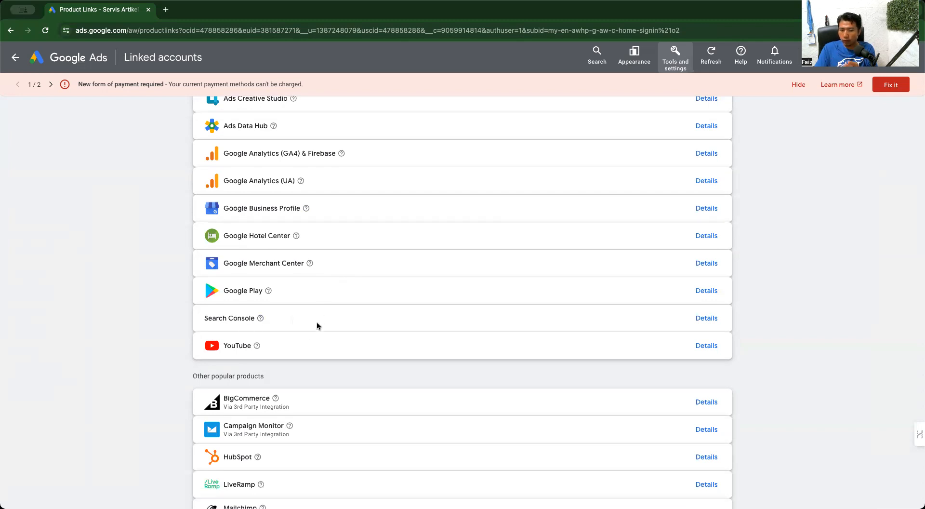
{"action": "scroll", "coordinate": [478, 301], "scroll_direction": "down", "scroll_amount": 8}
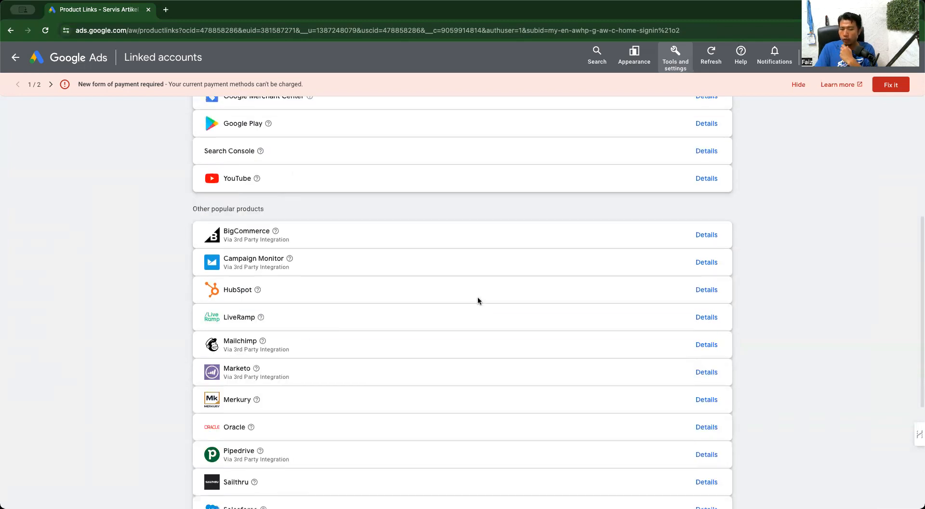
{"action": "scroll", "coordinate": [477, 300], "scroll_direction": "up", "scroll_amount": 10}
{"action": "scroll", "coordinate": [478, 301], "scroll_direction": "down", "scroll_amount": 7}
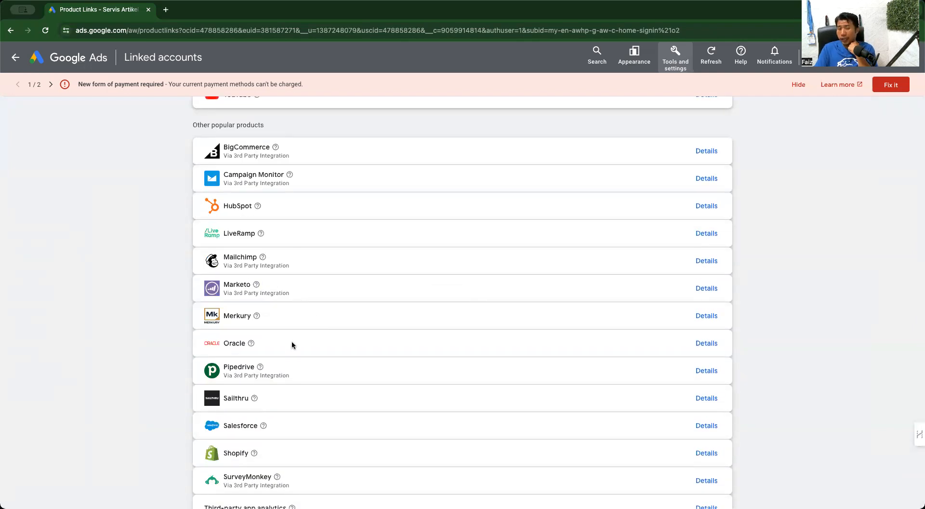
{"action": "scroll", "coordinate": [304, 342], "scroll_direction": "down", "scroll_amount": 3}
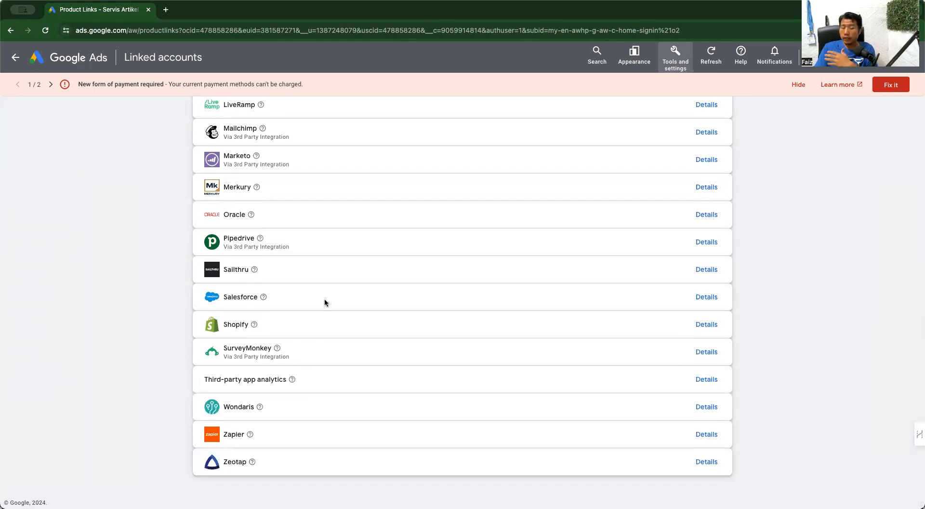
{"action": "scroll", "coordinate": [324, 299], "scroll_direction": "up", "scroll_amount": 10}
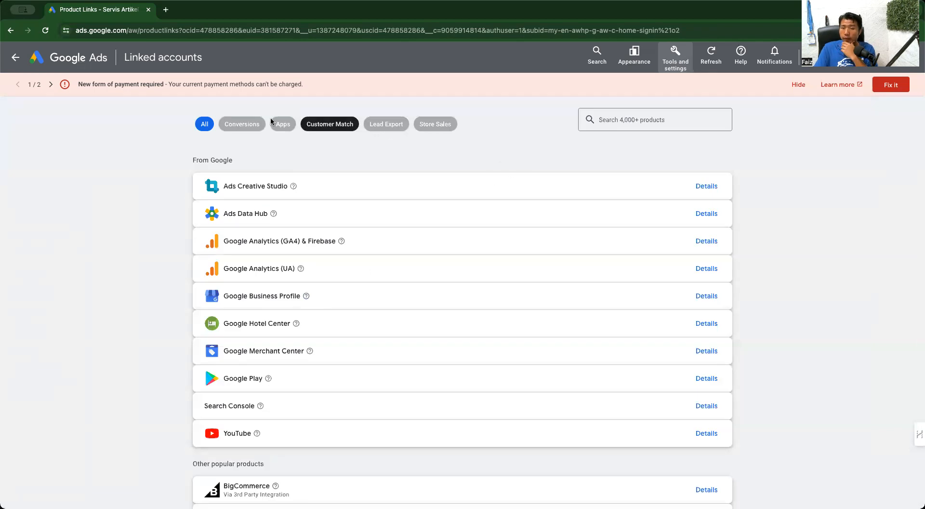
Open the Conversions page under Measurement and examine its settings and summary.
{"action": "left_click", "coordinate": [675, 56]}
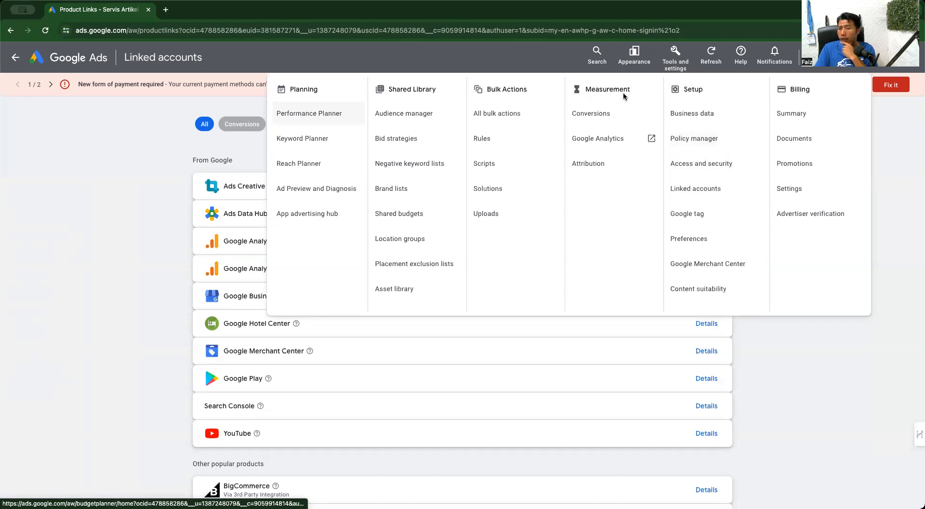
{"action": "left_click", "coordinate": [619, 113]}
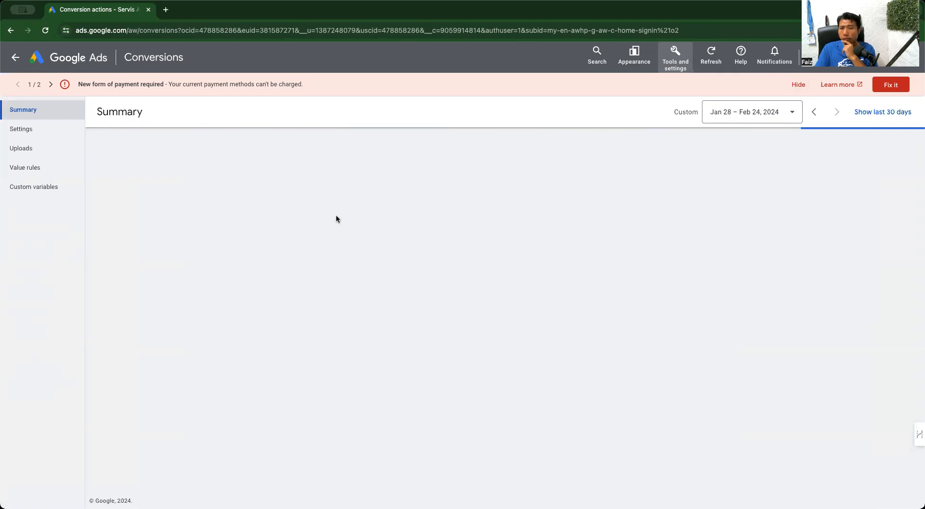
{"action": "left_click", "coordinate": [50, 139]}
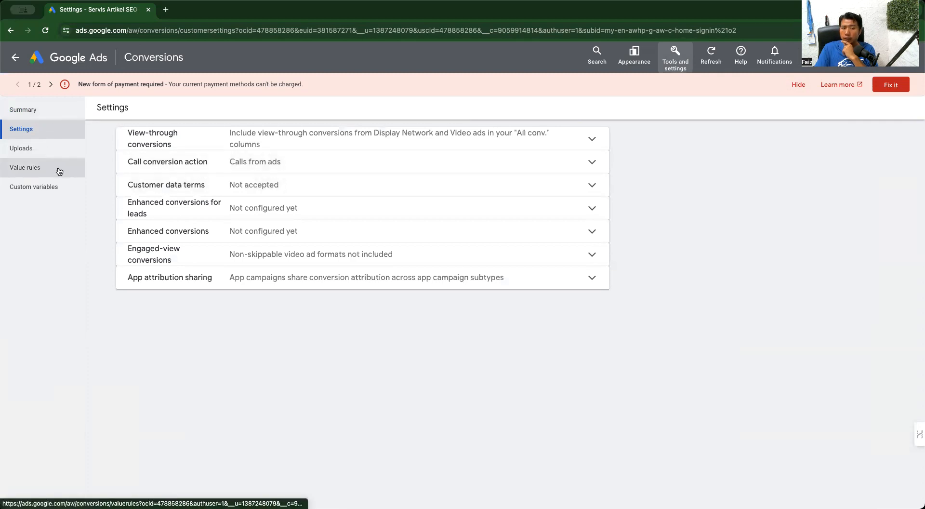
{"action": "left_click", "coordinate": [345, 138]}
{"action": "left_click", "coordinate": [51, 114]}
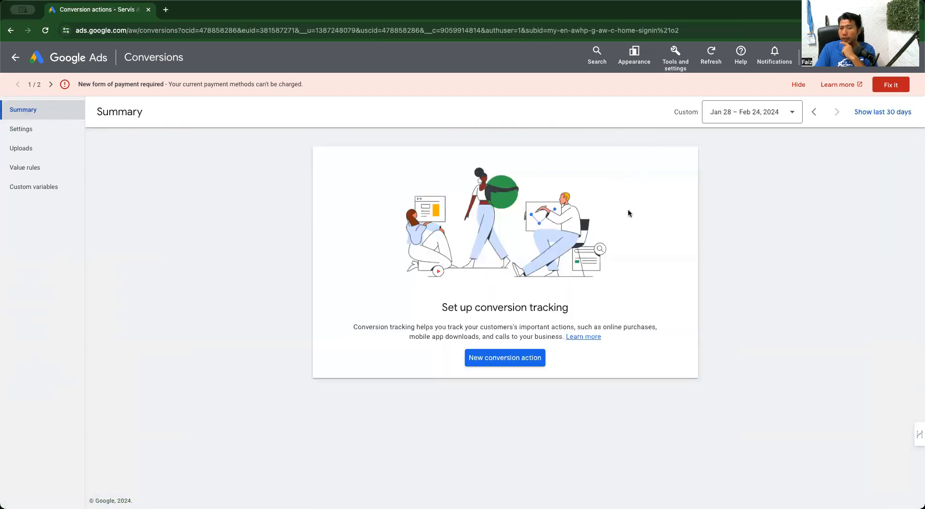
Start a new conversion action, examine the website tracking setup, and return to the choice of conversion kinds.
{"action": "left_click", "coordinate": [529, 359]}
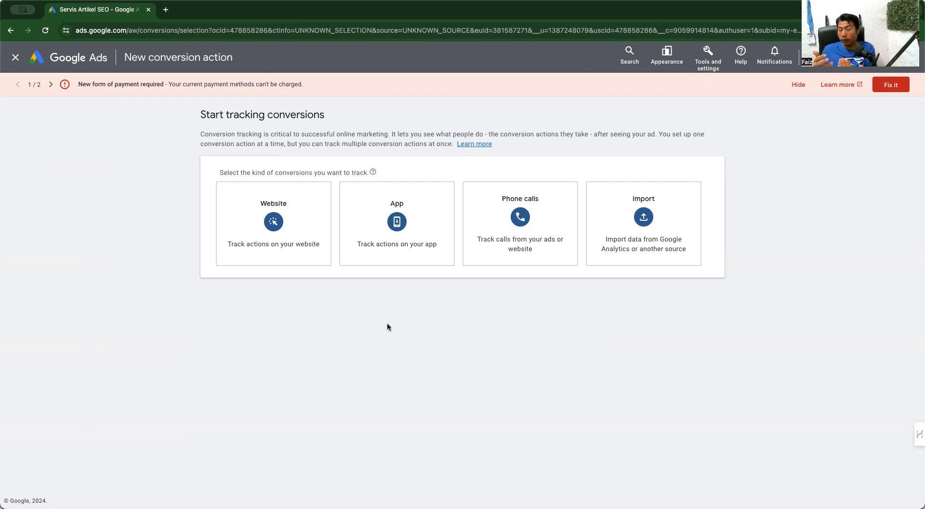
{"action": "left_click", "coordinate": [279, 222]}
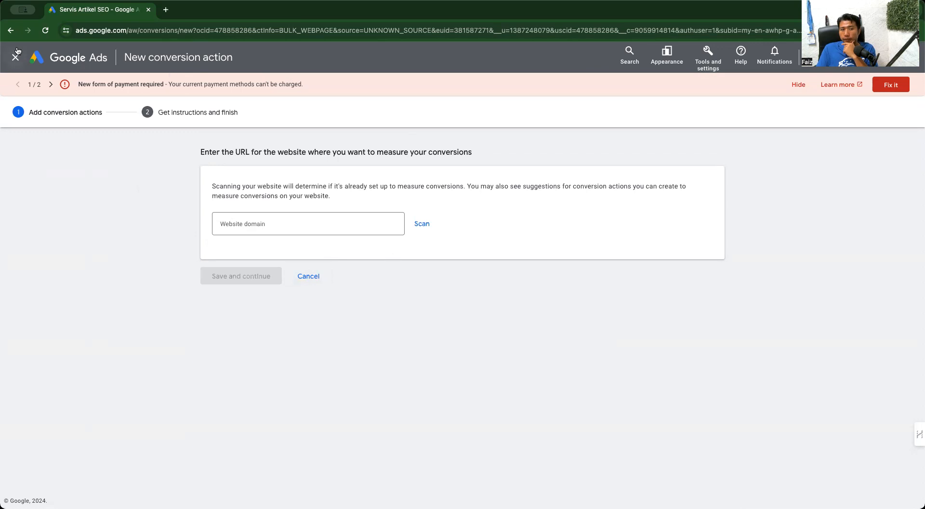
{"action": "left_click", "coordinate": [9, 31]}
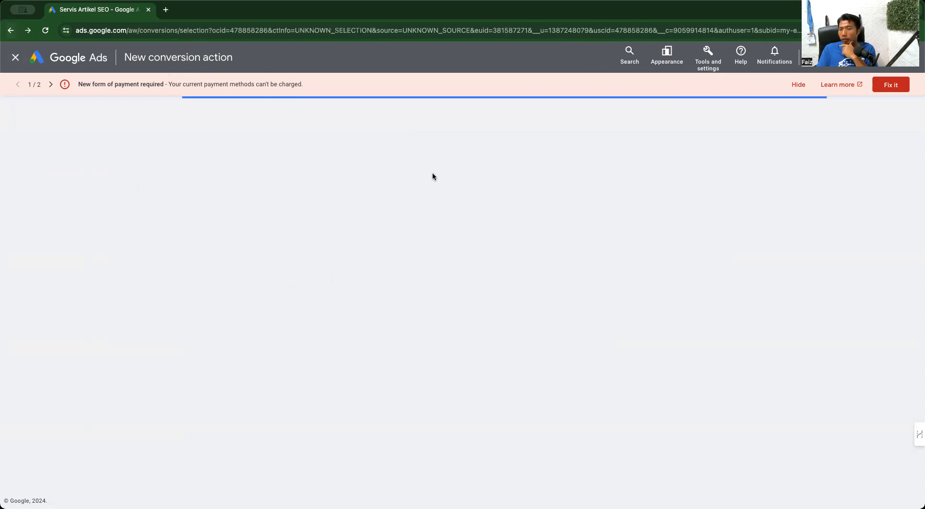
Open Audience manager and examine the data sources that can be set up or linked for remarketing.
{"action": "left_click", "coordinate": [716, 66]}
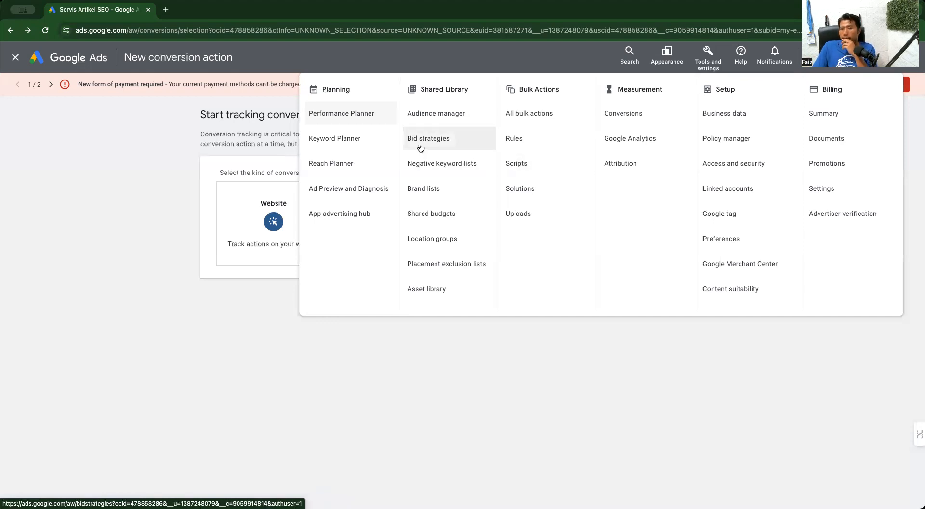
{"action": "left_click", "coordinate": [425, 114]}
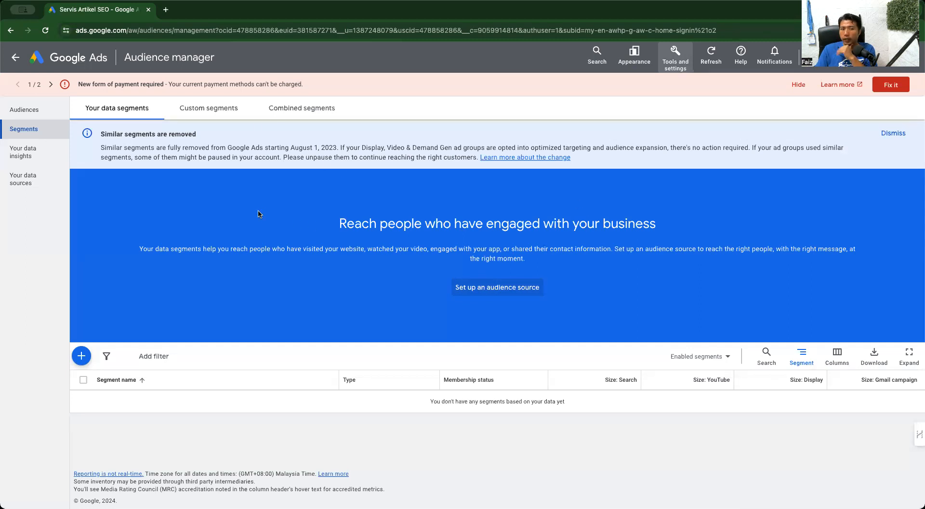
{"action": "left_click", "coordinate": [22, 178]}
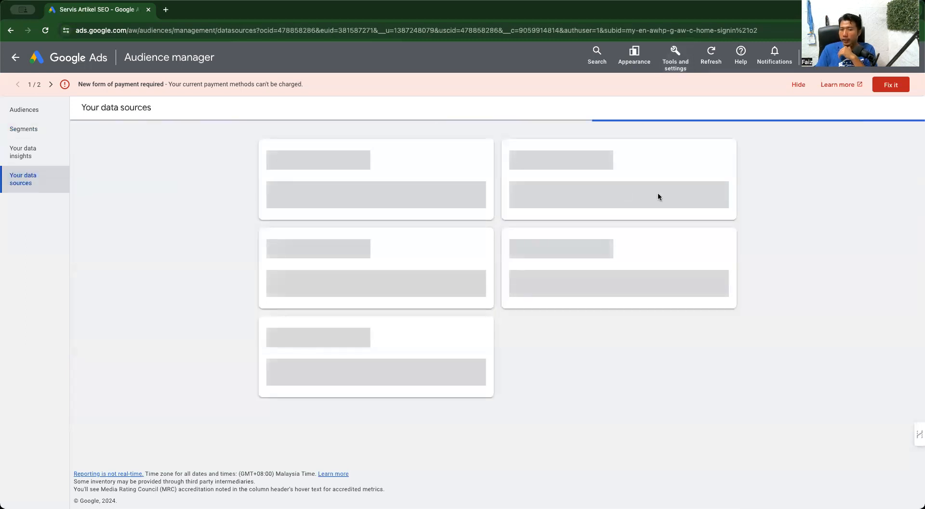
{"action": "scroll", "coordinate": [569, 307], "scroll_direction": "down", "scroll_amount": 1}
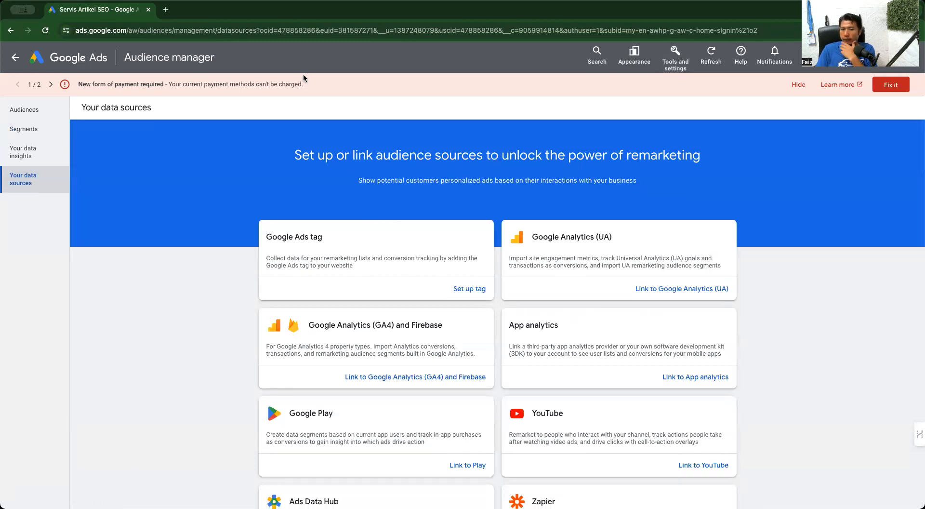
{"action": "left_click", "coordinate": [675, 57]}
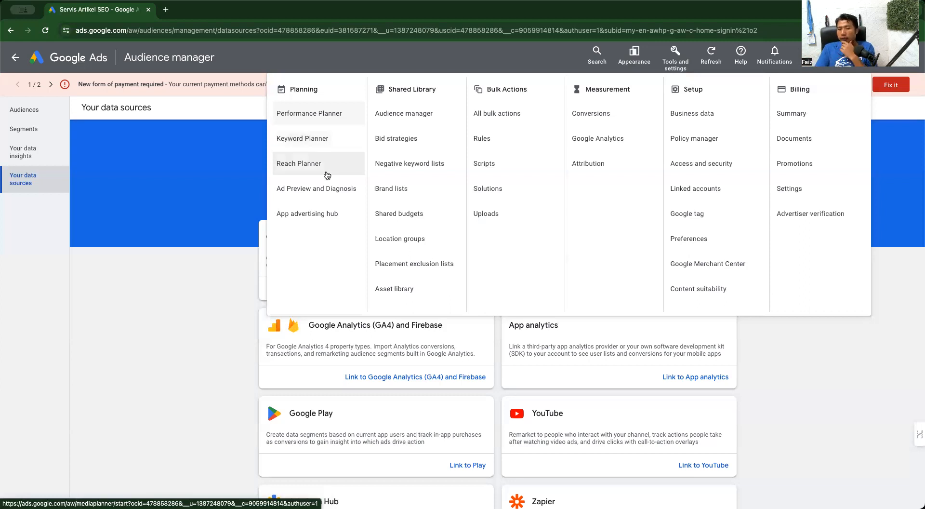
{"action": "left_click", "coordinate": [676, 55]}
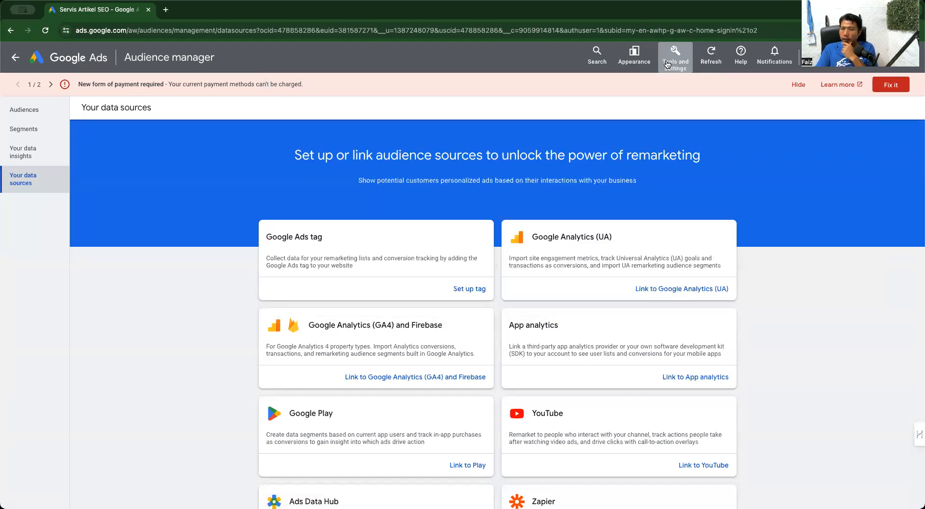
{"action": "left_click", "coordinate": [711, 55]}
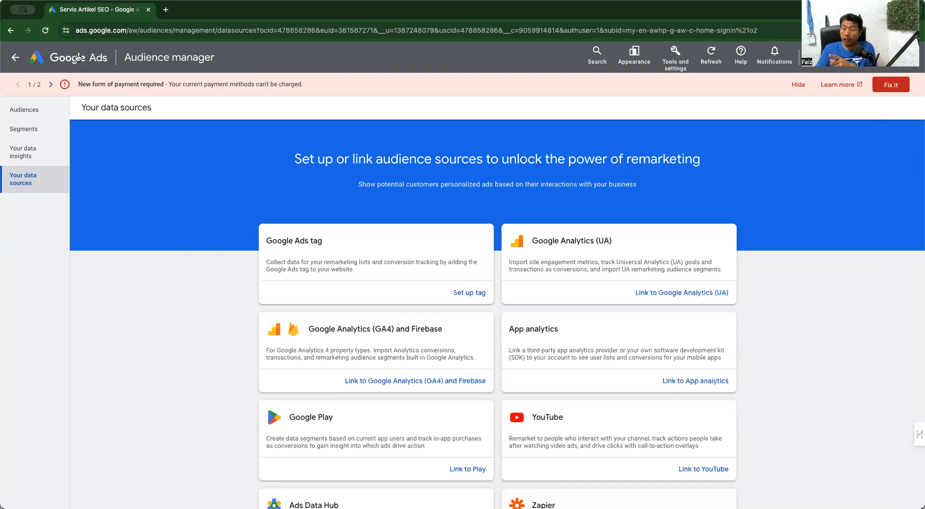
Return to the account overview and look through the list of existing campaigns.
{"action": "left_click", "coordinate": [78, 57]}
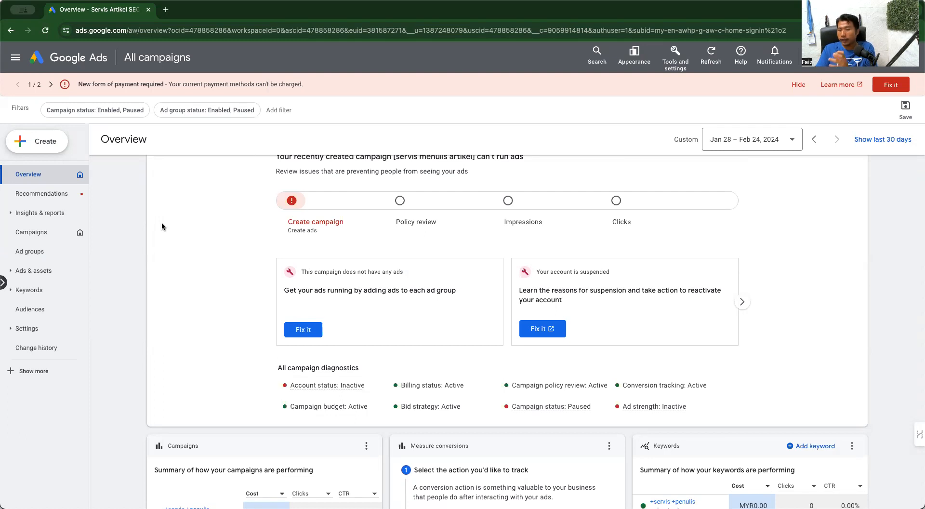
{"action": "left_click", "coordinate": [65, 232]}
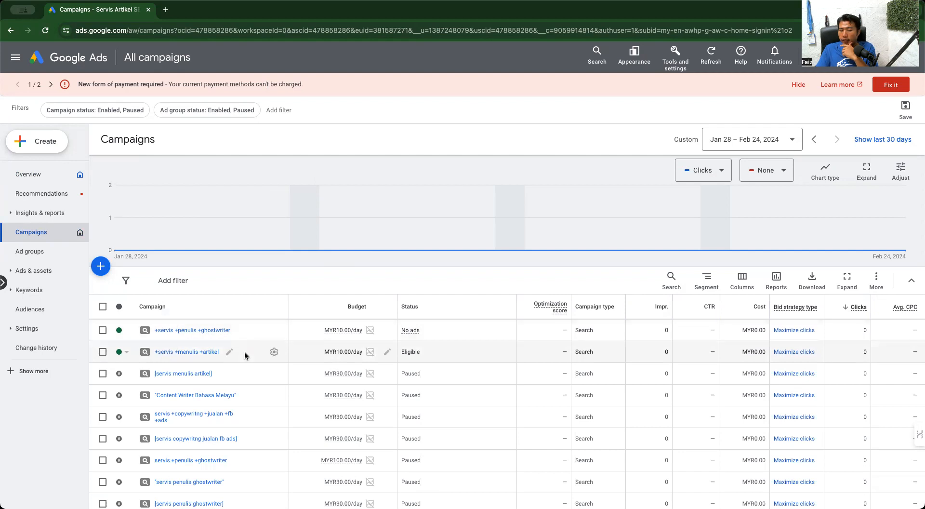
{"action": "scroll", "coordinate": [245, 355], "scroll_direction": "down", "scroll_amount": 3}
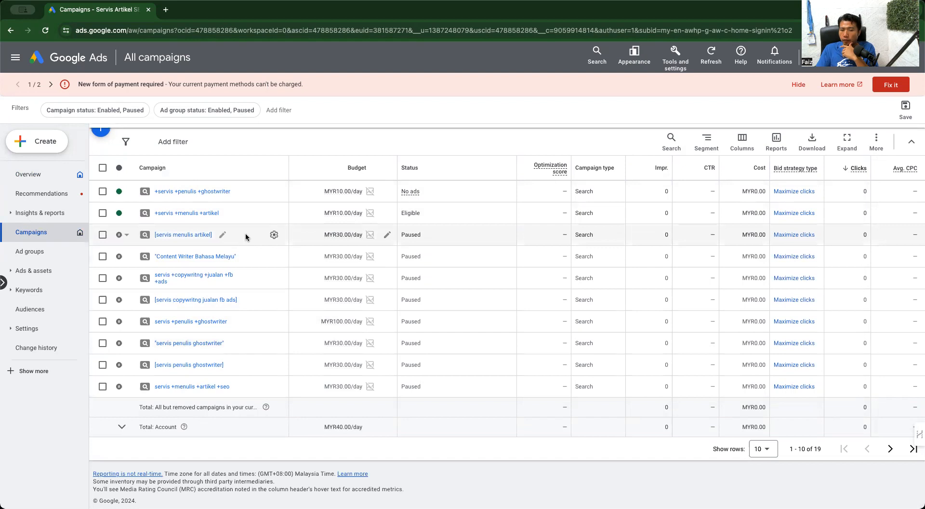
{"action": "scroll", "coordinate": [245, 236], "scroll_direction": "up", "scroll_amount": 3}
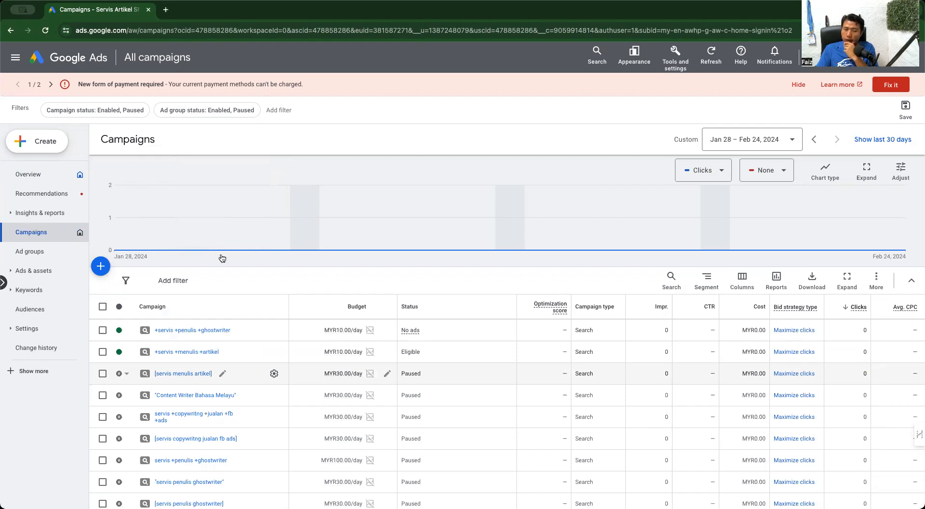
Start a new campaign without a goal's guidance and choose Search as the campaign type.
{"action": "left_click", "coordinate": [105, 266]}
{"action": "left_click", "coordinate": [109, 267]}
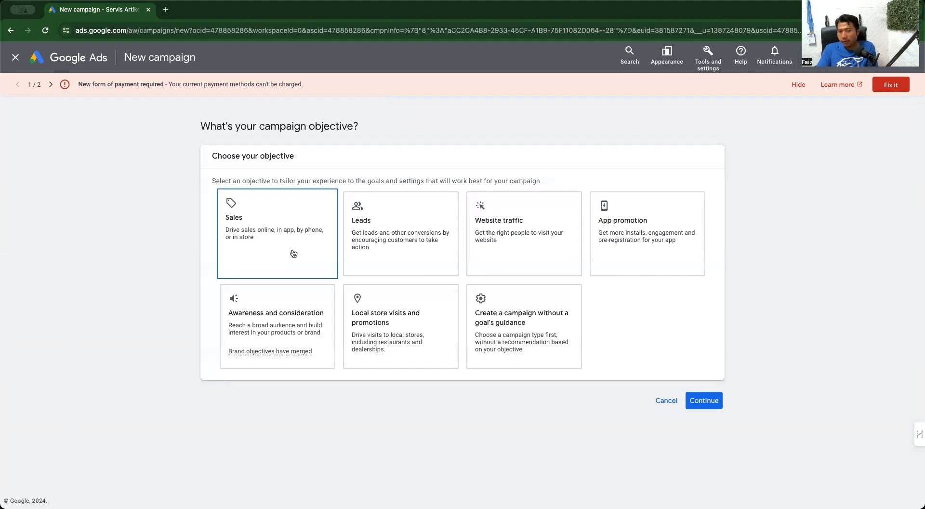
{"action": "left_click", "coordinate": [504, 313]}
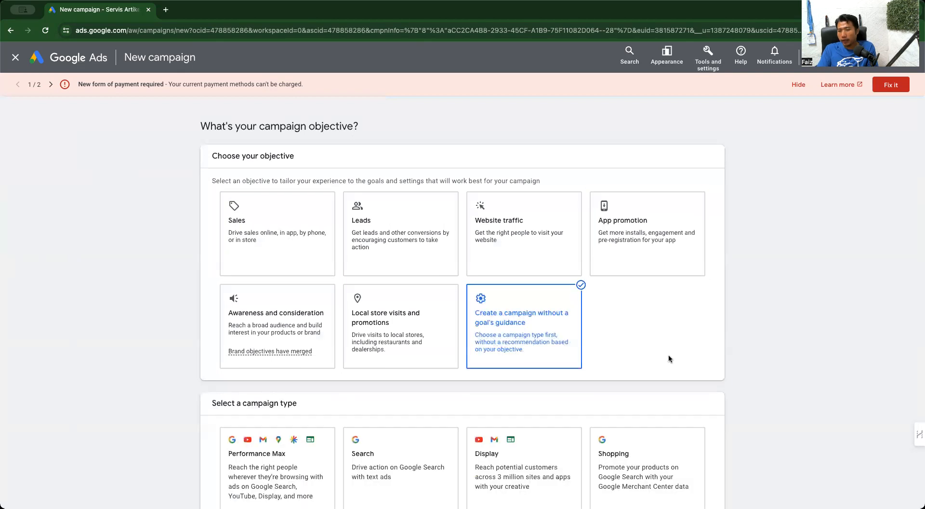
{"action": "scroll", "coordinate": [667, 355], "scroll_direction": "down", "scroll_amount": 4}
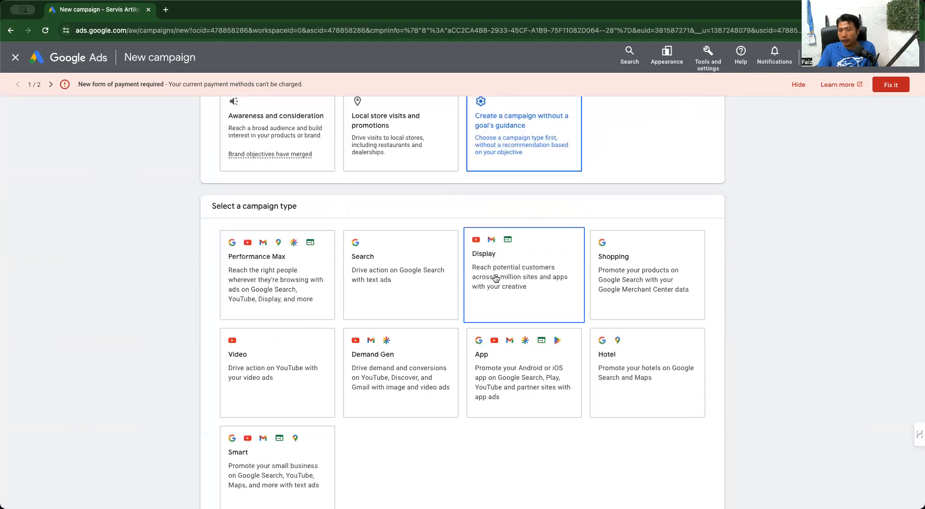
{"action": "scroll", "coordinate": [284, 265], "scroll_direction": "down", "scroll_amount": 3}
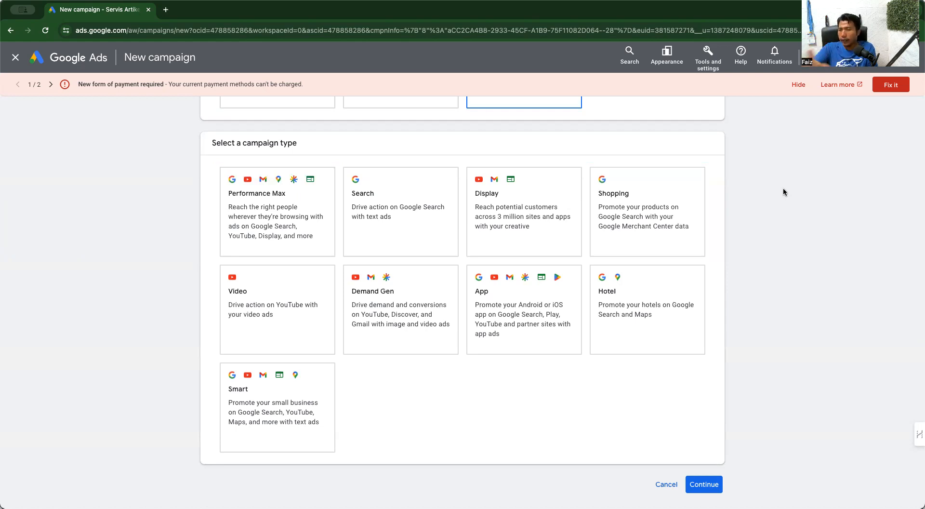
{"action": "left_click", "coordinate": [413, 233]}
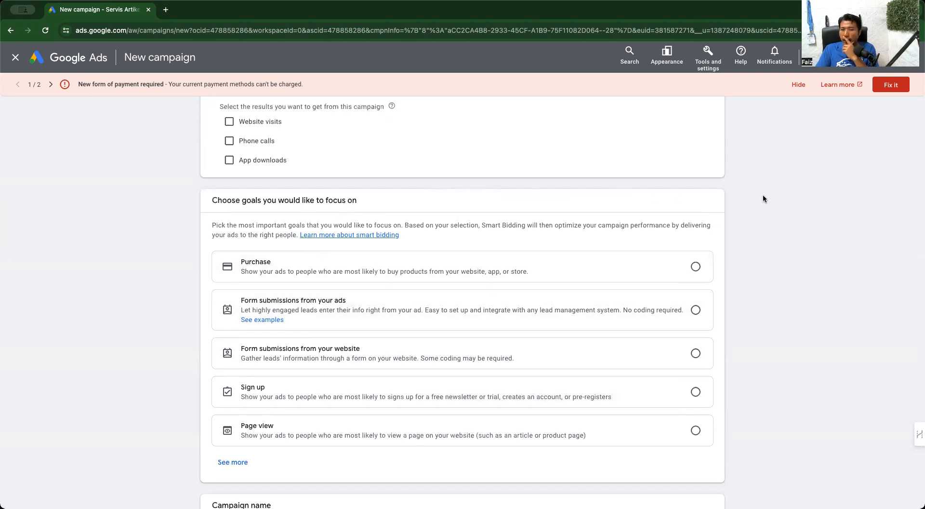
Choose "Form submissions from your website" as the goal, name the campaign "Servis Menulis Artikel", and agree to continue to bidding.
{"action": "left_click", "coordinate": [594, 353]}
{"action": "scroll", "coordinate": [663, 339], "scroll_direction": "down", "scroll_amount": 4}
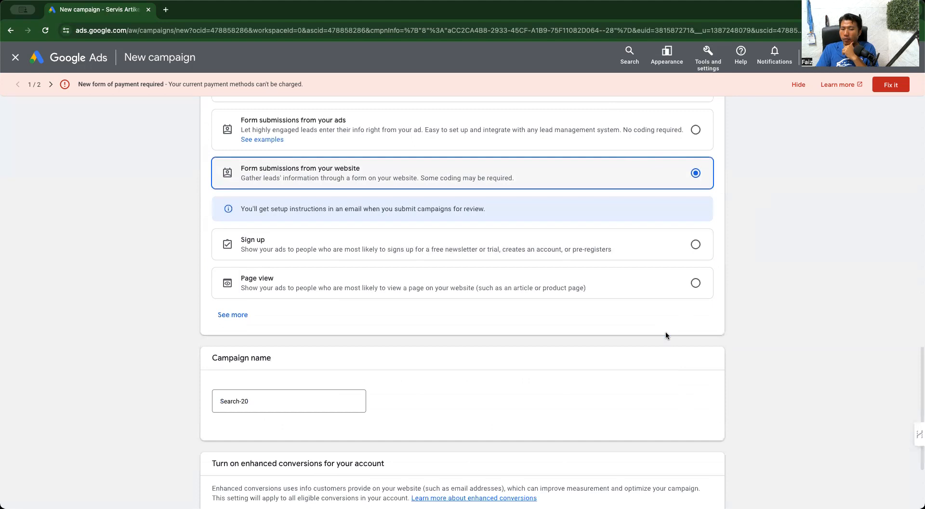
{"action": "scroll", "coordinate": [666, 333], "scroll_direction": "down", "scroll_amount": 2}
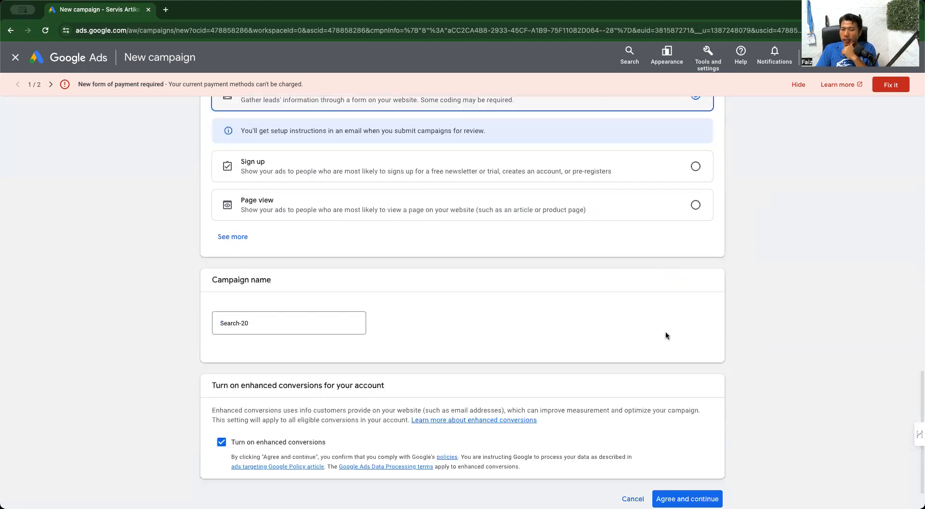
{"action": "triple_click", "coordinate": [326, 324]}
{"action": "scroll", "coordinate": [574, 238], "scroll_direction": "up", "scroll_amount": 2}
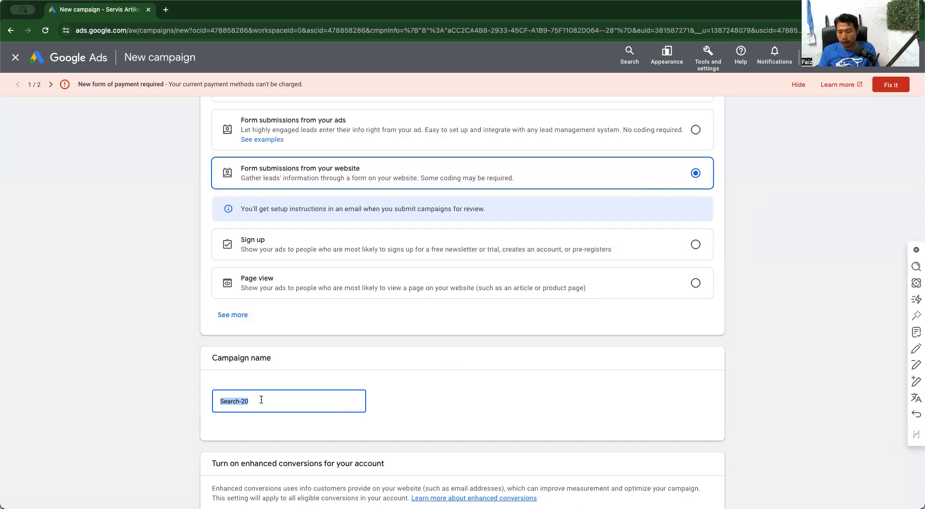
{"action": "type", "text": "Servis Menulis Artikel"}
{"action": "key", "text": "super+a"}
{"action": "left_click", "coordinate": [414, 387]}
{"action": "scroll", "coordinate": [413, 387], "scroll_direction": "down", "scroll_amount": 3}
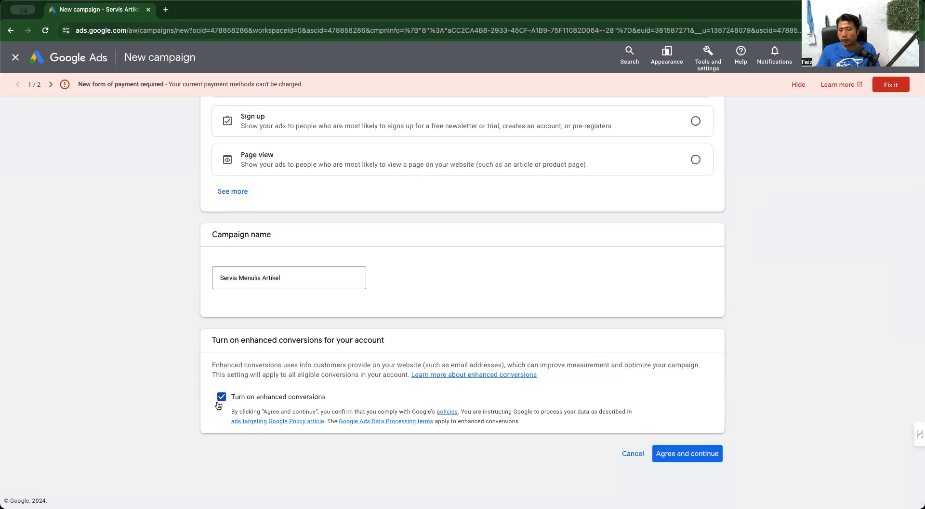
{"action": "left_click", "coordinate": [675, 458]}
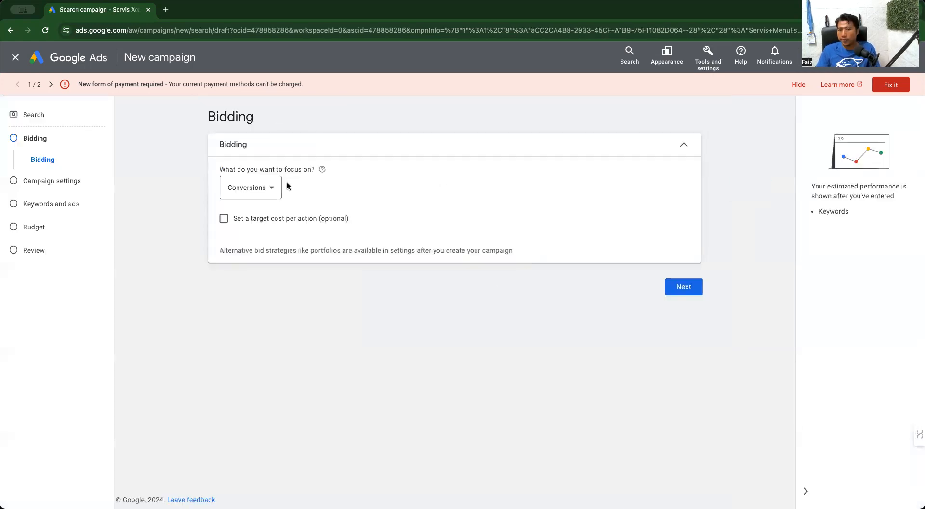
Check the available bidding focus options and keep Conversions selected.
{"action": "left_click", "coordinate": [265, 187]}
{"action": "left_click", "coordinate": [474, 178]}
{"action": "left_click", "coordinate": [247, 188]}
{"action": "mouse_move", "coordinate": [247, 186]}
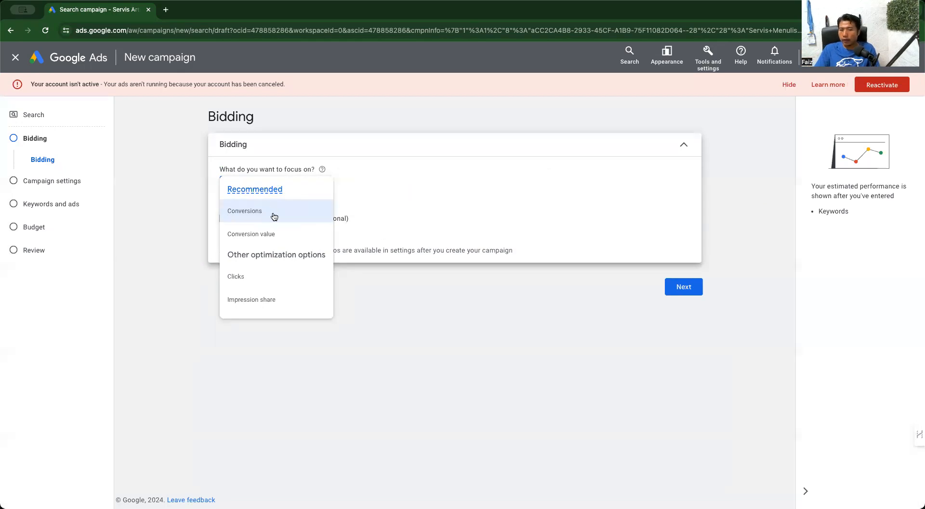
{"action": "left_click", "coordinate": [241, 216]}
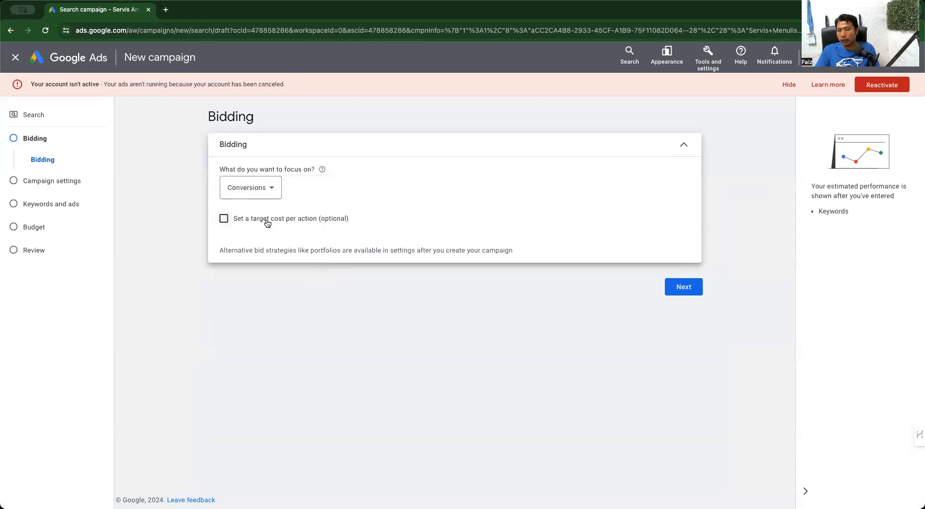
Try the optional target cost per action, leave it switched off, and continue to the campaign settings.
{"action": "left_click", "coordinate": [256, 220]}
{"action": "left_click", "coordinate": [256, 222]}
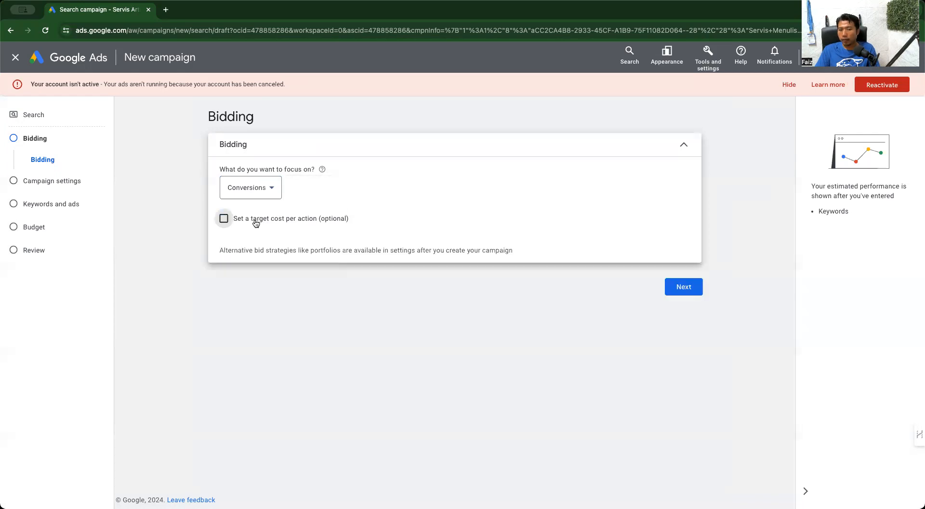
{"action": "left_click", "coordinate": [249, 226]}
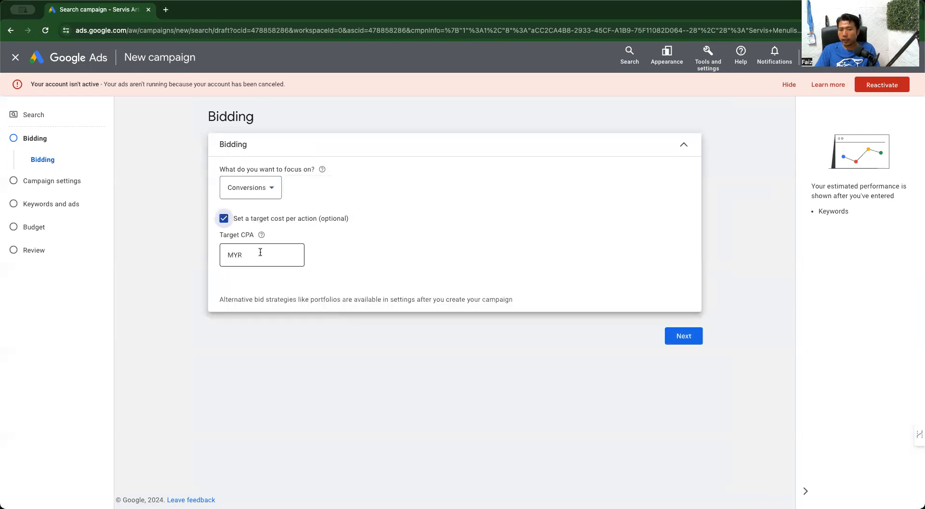
{"action": "left_click", "coordinate": [224, 218]}
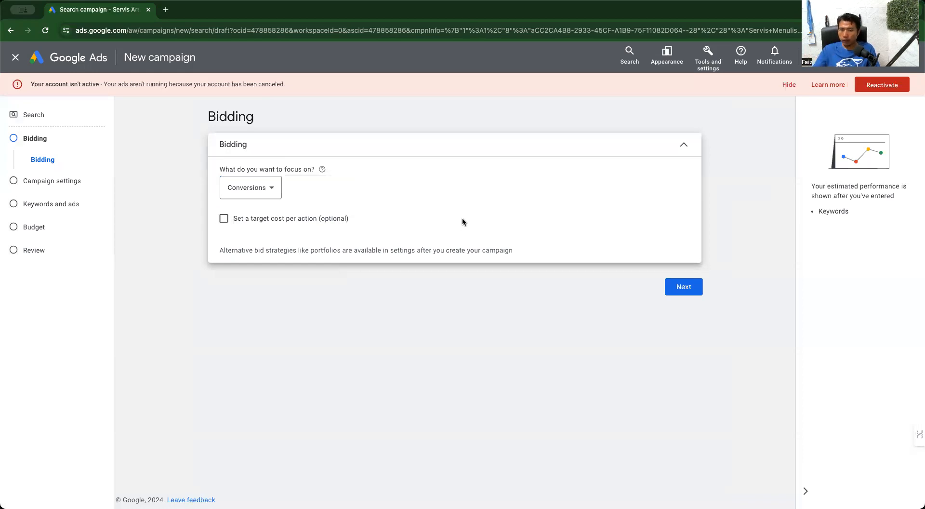
{"action": "left_click", "coordinate": [681, 287]}
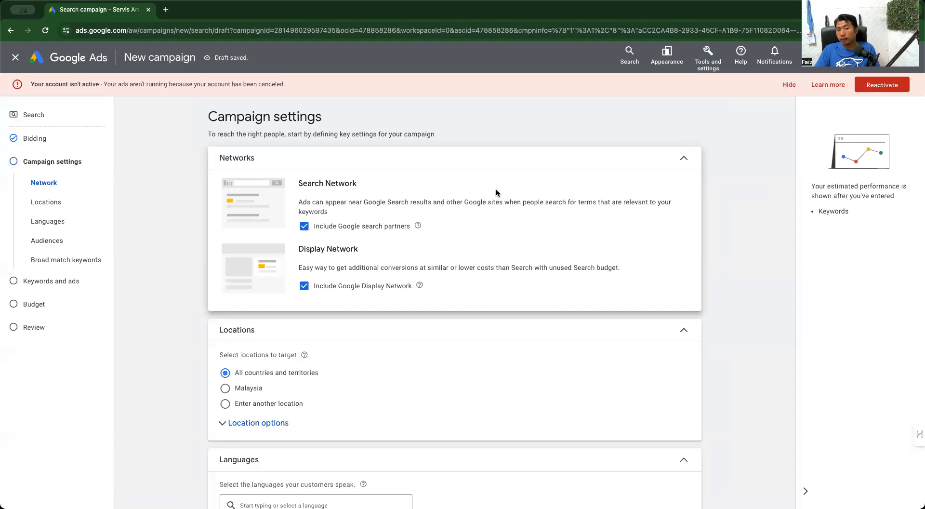
Exclude Google search partners and the Google Display Network from the campaign's networks.
{"action": "left_click", "coordinate": [365, 228]}
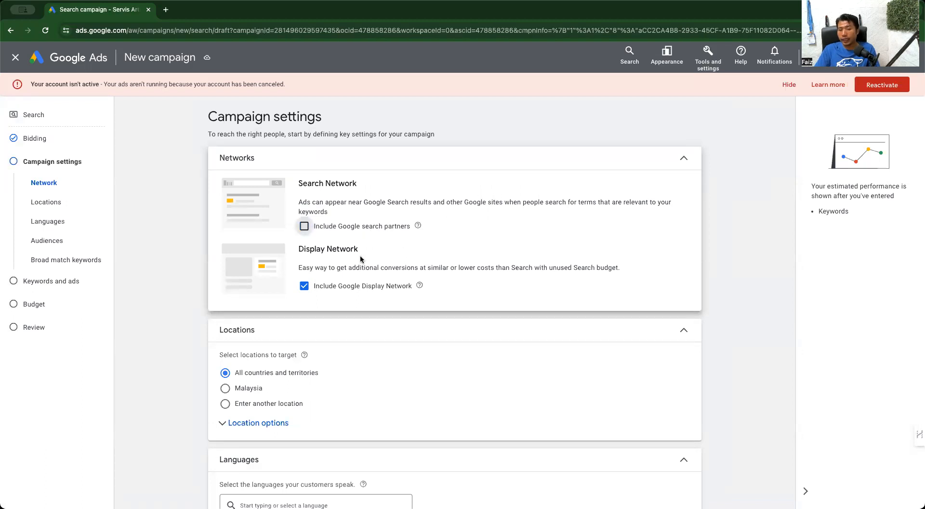
{"action": "left_click", "coordinate": [362, 286]}
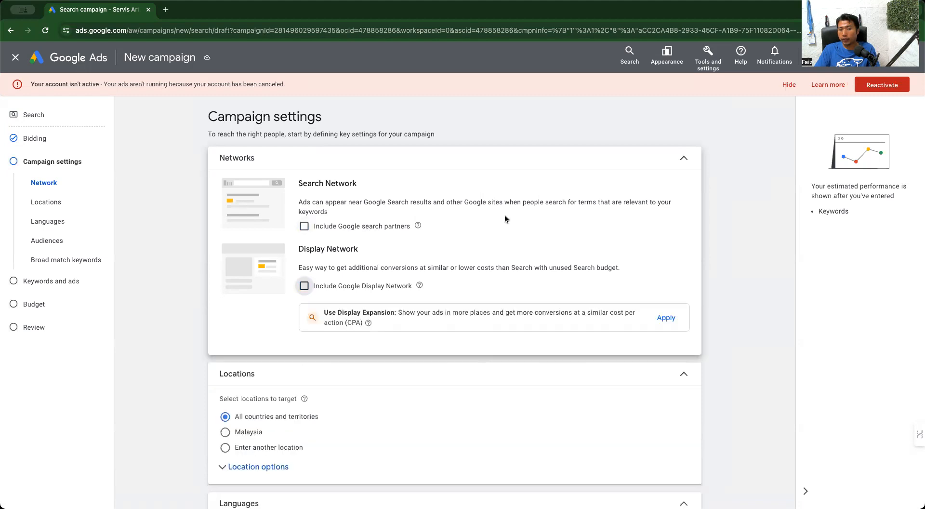
Target Malaysia and limit the location option to Presence: People in or regularly in your targeted locations.
{"action": "scroll", "coordinate": [510, 224], "scroll_direction": "down", "scroll_amount": 2}
{"action": "scroll", "coordinate": [514, 227], "scroll_direction": "down", "scroll_amount": 3}
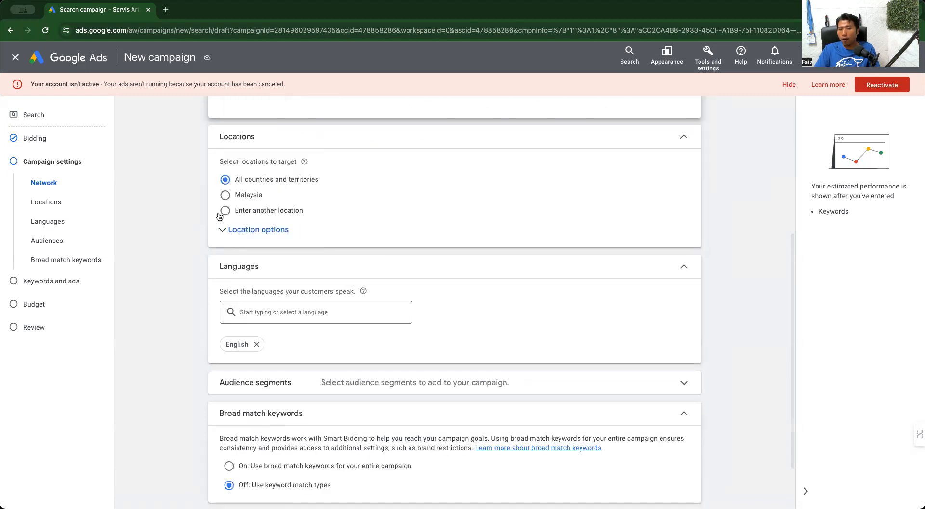
{"action": "left_click", "coordinate": [225, 195]}
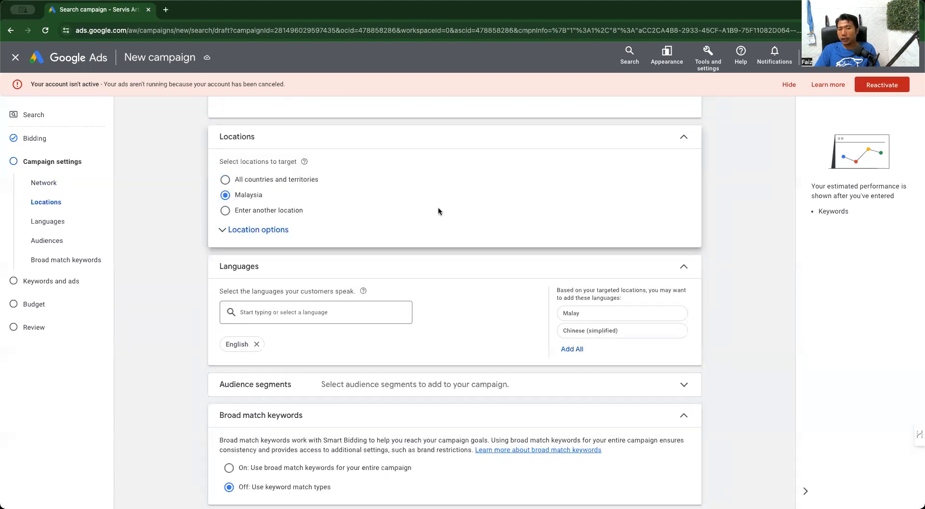
{"action": "left_click", "coordinate": [289, 229]}
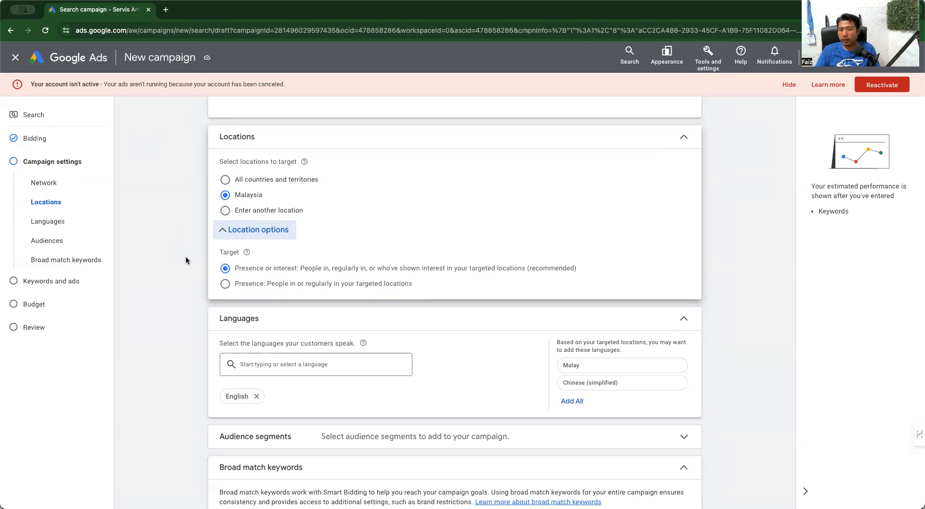
{"action": "left_click", "coordinate": [244, 288]}
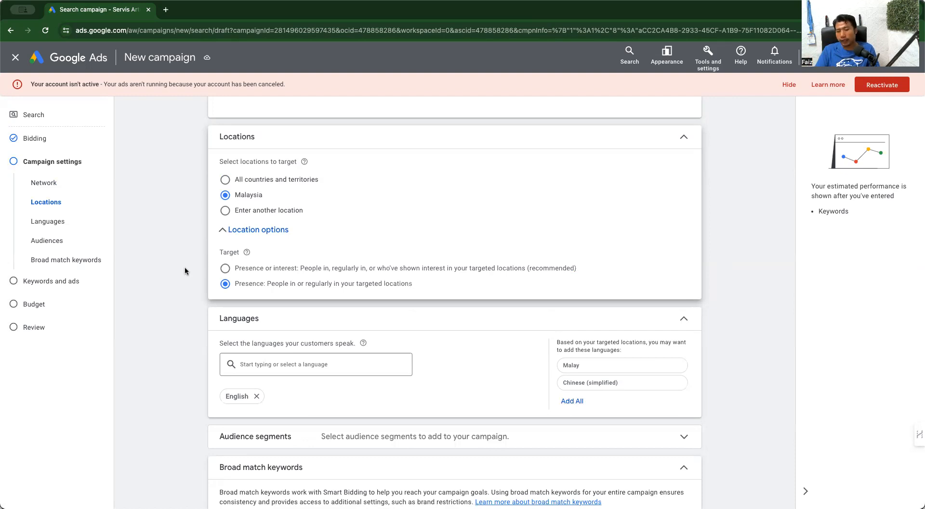
Check the available customer languages and keep English selected.
{"action": "scroll", "coordinate": [184, 267], "scroll_direction": "down", "scroll_amount": 2}
{"action": "left_click", "coordinate": [265, 284]}
{"action": "left_click", "coordinate": [158, 277]}
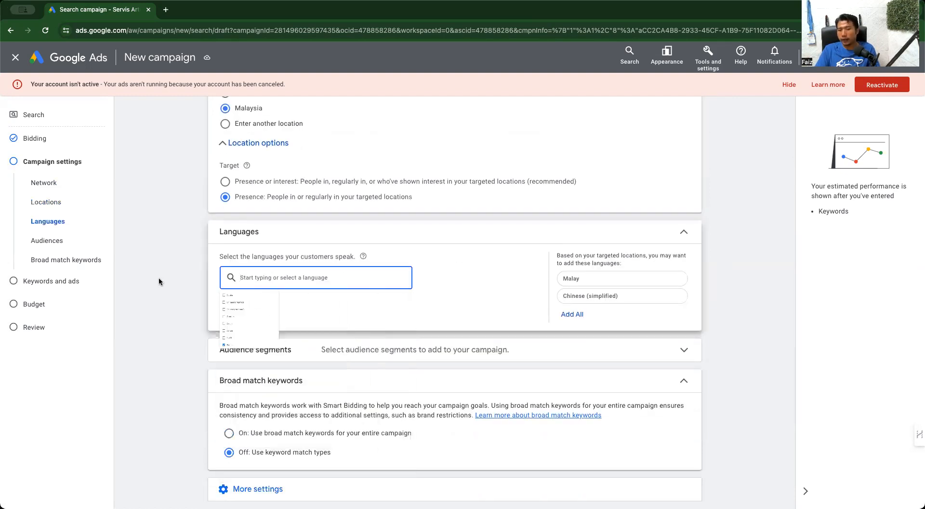
Search the audience segments for "business" and add Business Professionals to the campaign.
{"action": "scroll", "coordinate": [353, 327], "scroll_direction": "down", "scroll_amount": 1}
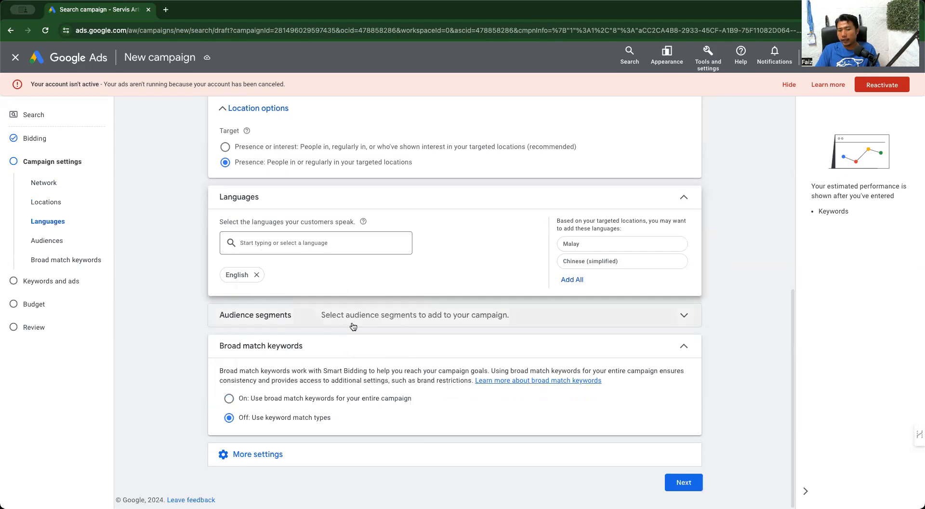
{"action": "left_click", "coordinate": [409, 326]}
{"action": "scroll", "coordinate": [208, 326], "scroll_direction": "down", "scroll_amount": 3}
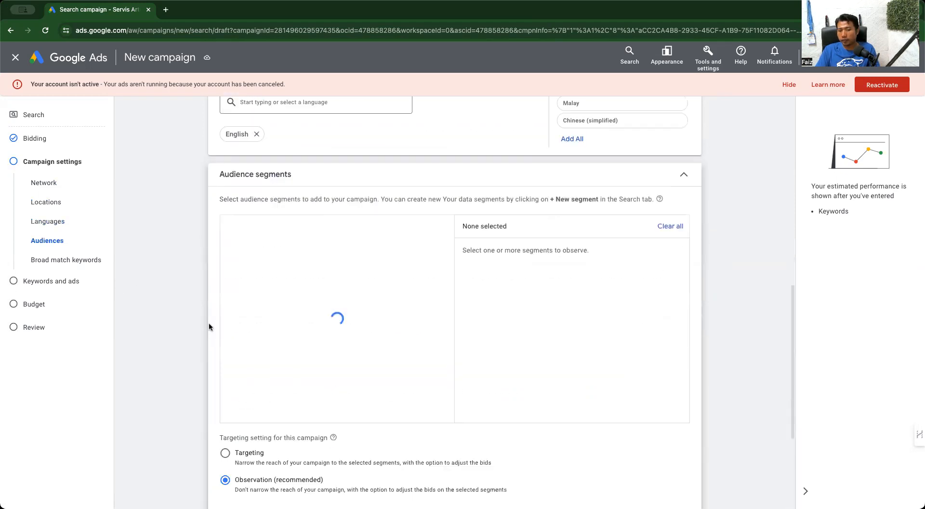
{"action": "scroll", "coordinate": [209, 327], "scroll_direction": "down", "scroll_amount": 1}
{"action": "scroll", "coordinate": [207, 325], "scroll_direction": "down", "scroll_amount": 1}
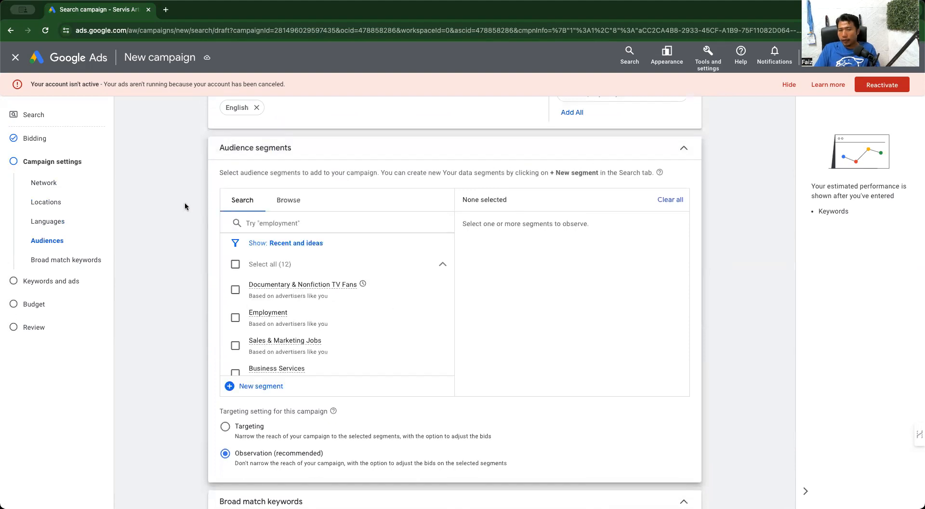
{"action": "left_click", "coordinate": [309, 218]}
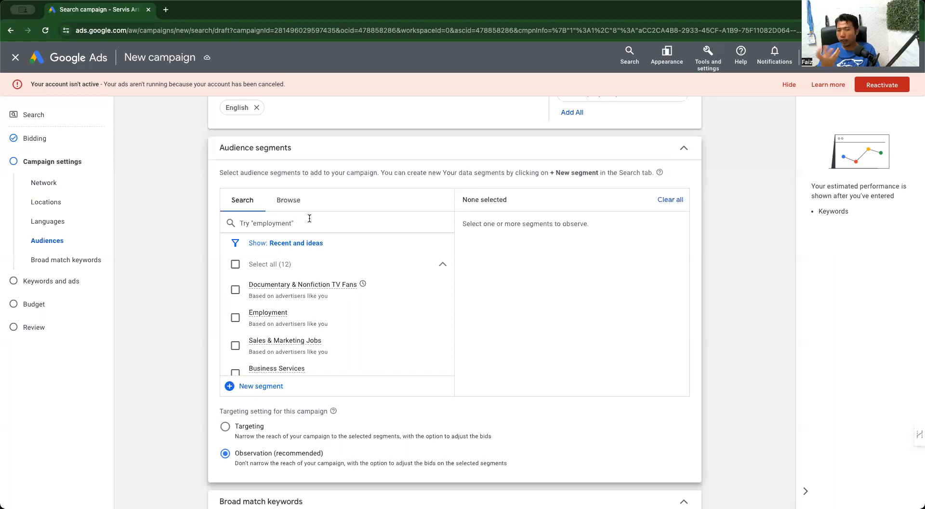
{"action": "left_click", "coordinate": [309, 221]}
{"action": "type", "text": "business"}
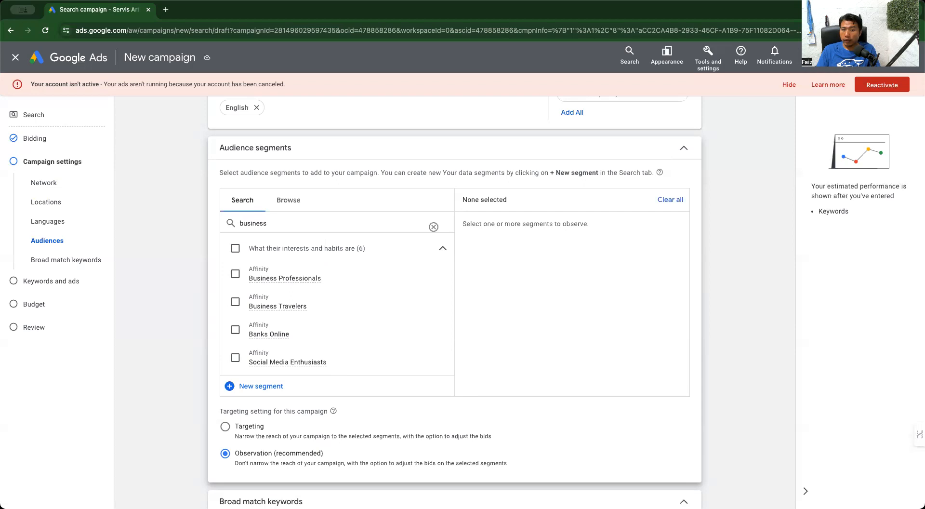
{"action": "left_click", "coordinate": [235, 273]}
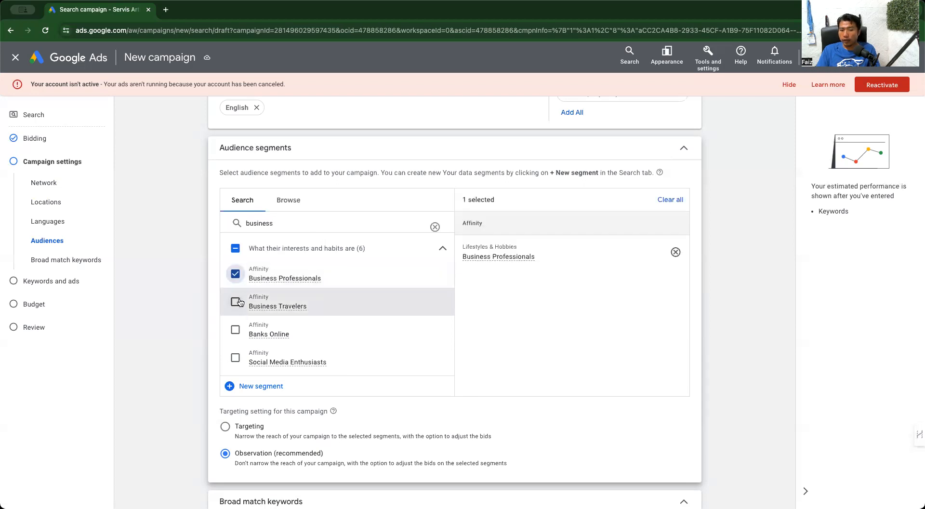
{"action": "left_click", "coordinate": [236, 302]}
{"action": "left_click", "coordinate": [237, 303]}
Add the Social Media Enthusiasts affinity segment and the Advertising & Marketing Services in-market segment to the campaign's audience.
{"action": "scroll", "coordinate": [244, 329], "scroll_direction": "down", "scroll_amount": 1}
{"action": "scroll", "coordinate": [245, 329], "scroll_direction": "down", "scroll_amount": 2}
{"action": "left_click", "coordinate": [235, 275]}
{"action": "mouse_move", "coordinate": [287, 314]}
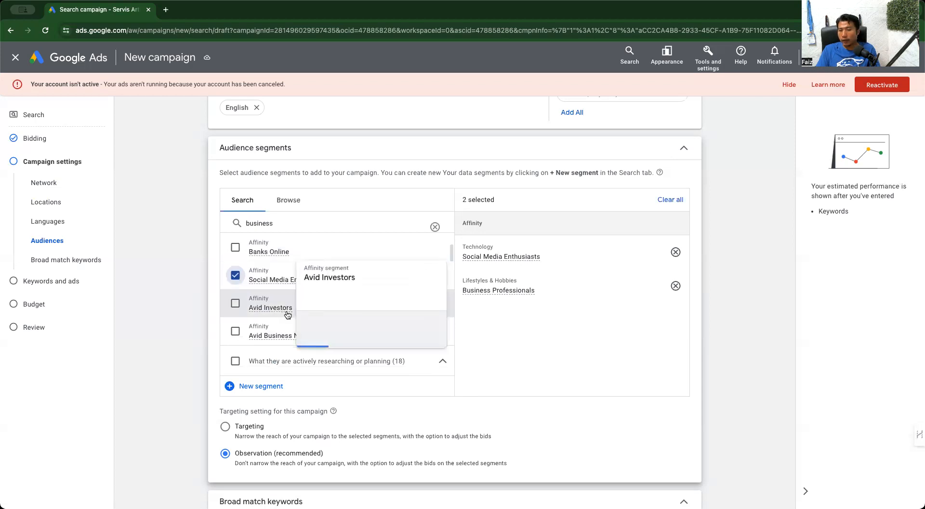
{"action": "scroll", "coordinate": [240, 331], "scroll_direction": "down", "scroll_amount": 8}
{"action": "scroll", "coordinate": [239, 331], "scroll_direction": "down", "scroll_amount": 5}
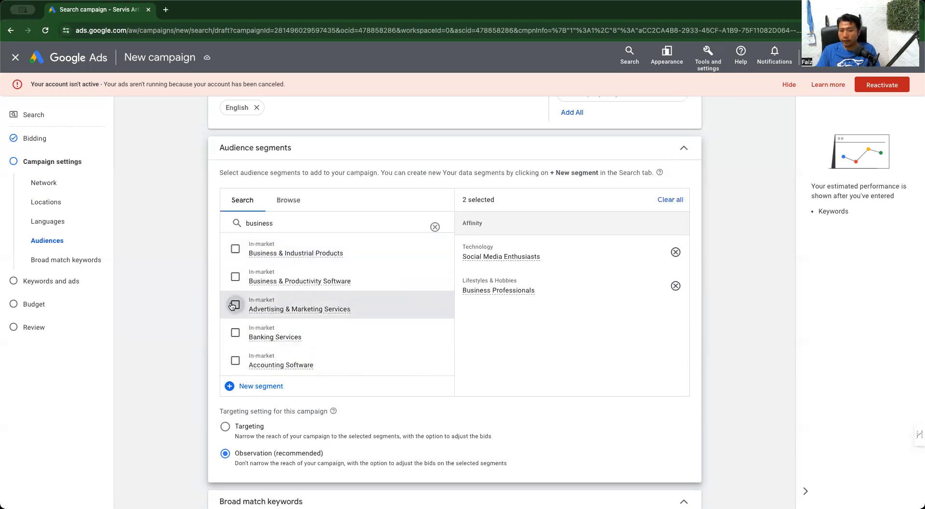
{"action": "left_click", "coordinate": [235, 304]}
Collapse the broad match keywords section and set the campaign's ad rotation to Do not optimize: Rotate ads indefinitely.
{"action": "scroll", "coordinate": [464, 328], "scroll_direction": "down", "scroll_amount": 3}
{"action": "scroll", "coordinate": [566, 330], "scroll_direction": "down", "scroll_amount": 2}
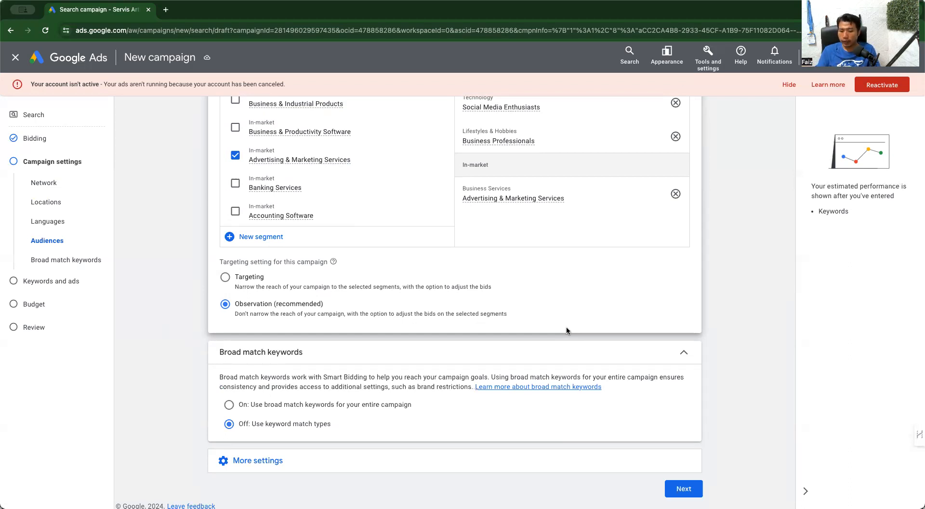
{"action": "scroll", "coordinate": [566, 330], "scroll_direction": "down", "scroll_amount": 1}
{"action": "left_click", "coordinate": [257, 454]}
{"action": "scroll", "coordinate": [541, 425], "scroll_direction": "down", "scroll_amount": 2}
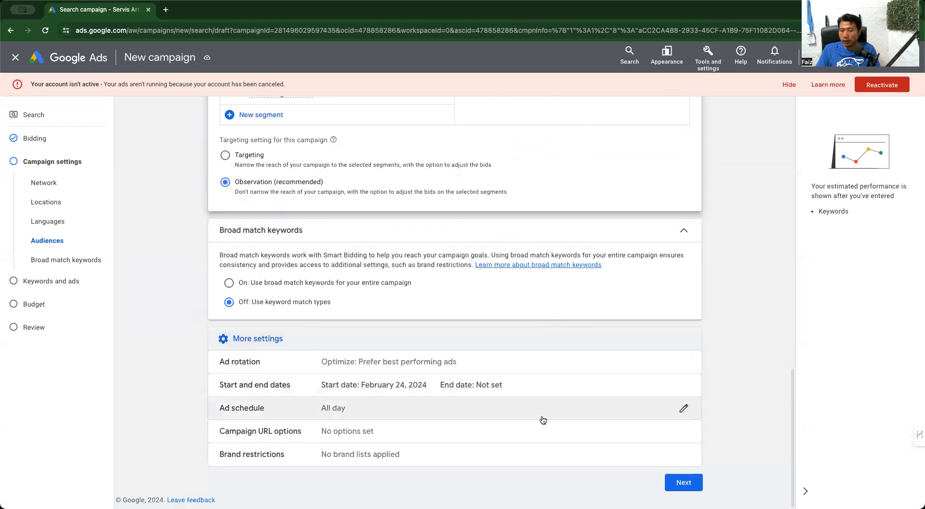
{"action": "left_click", "coordinate": [264, 345]}
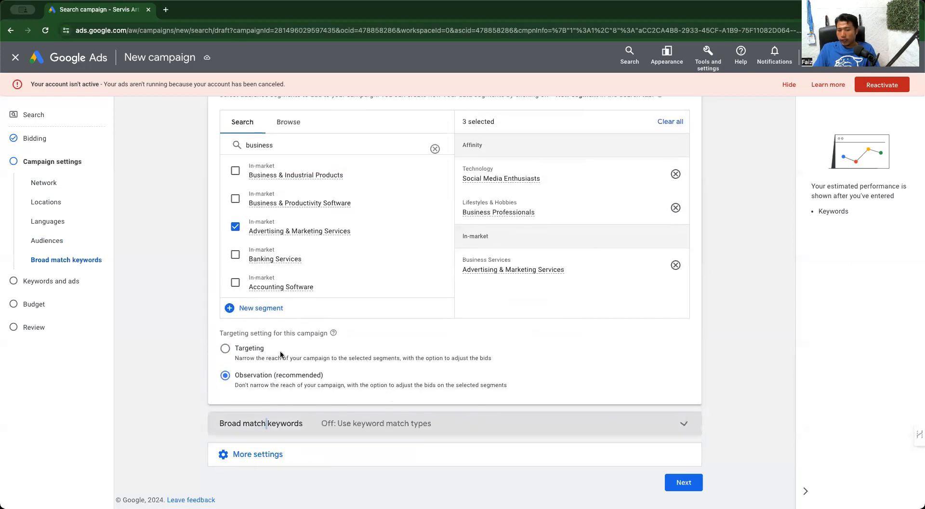
{"action": "left_click", "coordinate": [420, 449]}
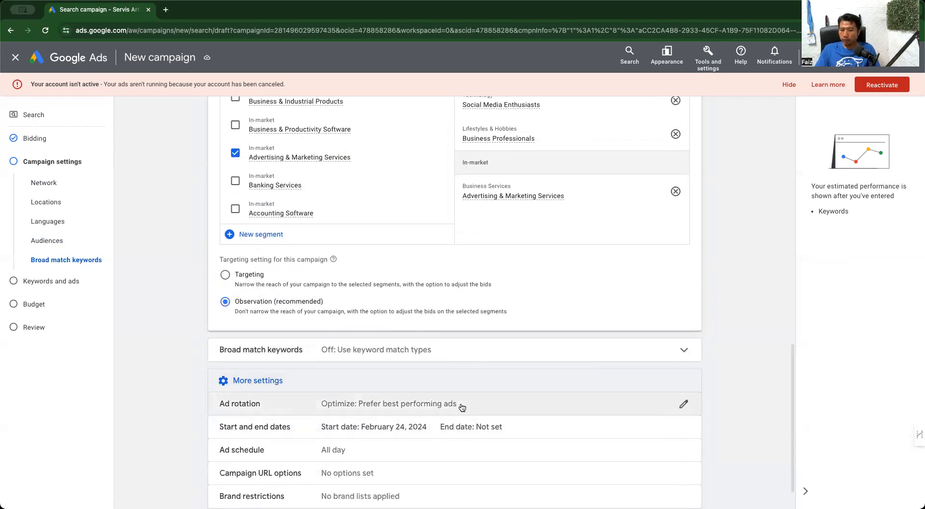
{"action": "left_click", "coordinate": [460, 406]}
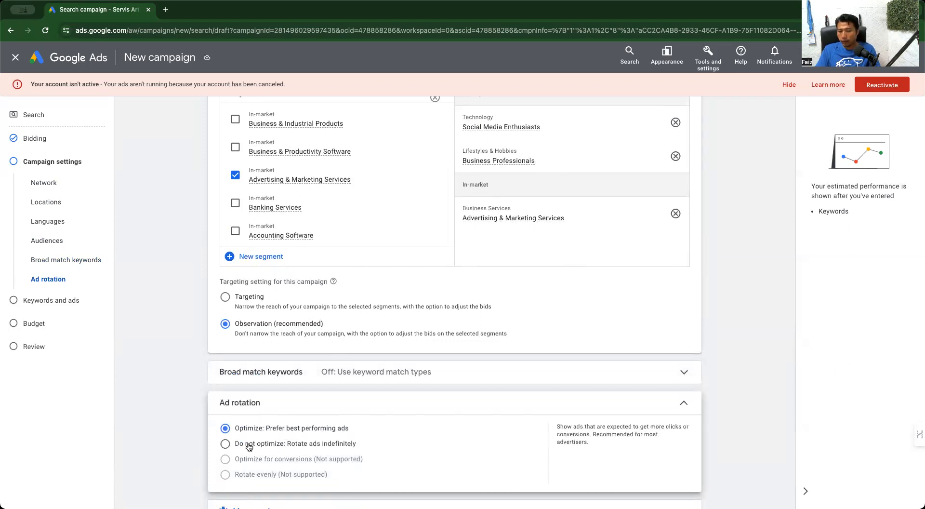
{"action": "left_click", "coordinate": [347, 443]}
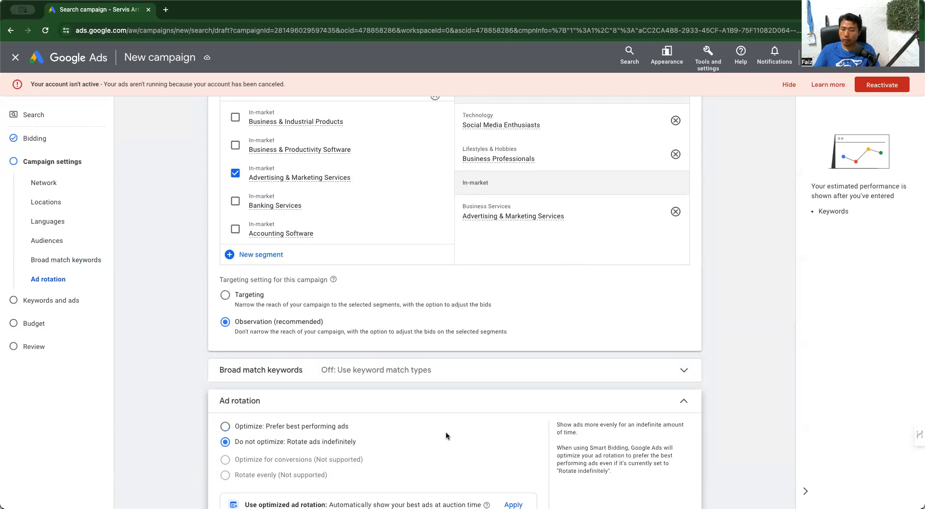
Review the remaining additional campaign settings without changing them, and continue to keywords and ads.
{"action": "scroll", "coordinate": [446, 431], "scroll_direction": "down", "scroll_amount": 3}
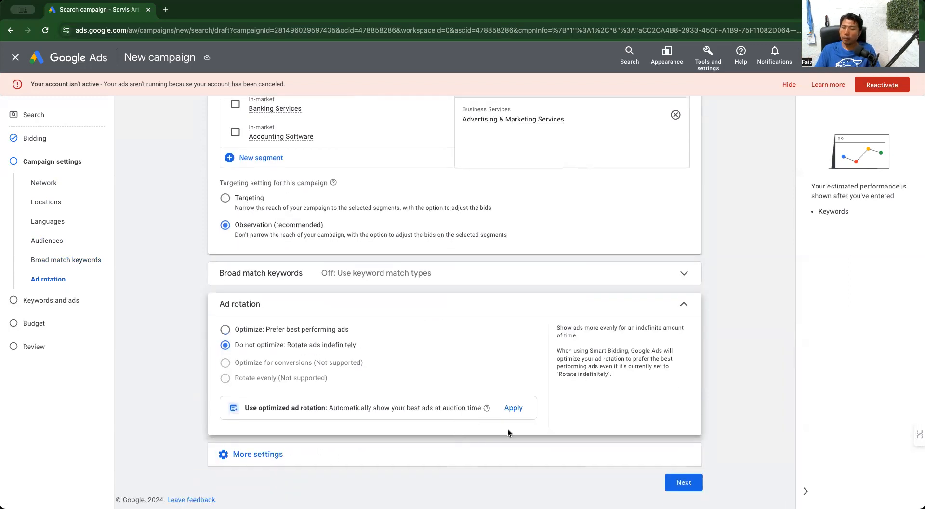
{"action": "left_click", "coordinate": [512, 456]}
{"action": "scroll", "coordinate": [482, 443], "scroll_direction": "down", "scroll_amount": 2}
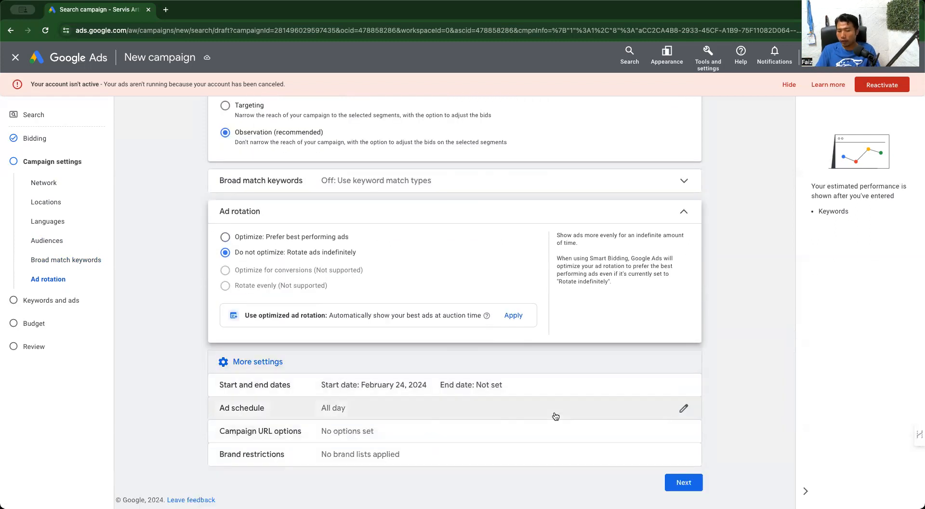
{"action": "left_click", "coordinate": [683, 481]}
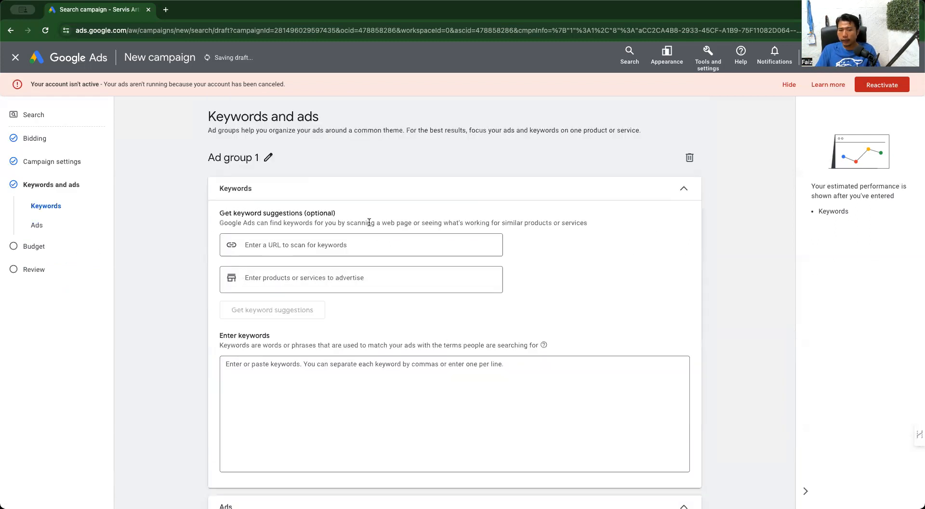
Enter the exact-match keyword [servis menulis artikel] and the phrase-match keyword "servis menulis artikel" for Ad group 1.
{"action": "scroll", "coordinate": [374, 328], "scroll_direction": "down", "scroll_amount": 1}
{"action": "left_click", "coordinate": [372, 351]}
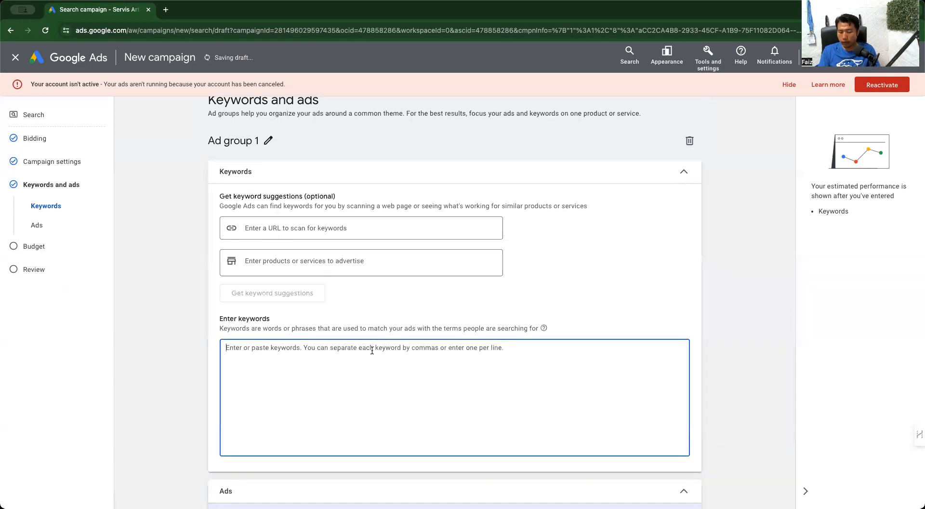
{"action": "type", "text": "[servis menulis artiikel"}
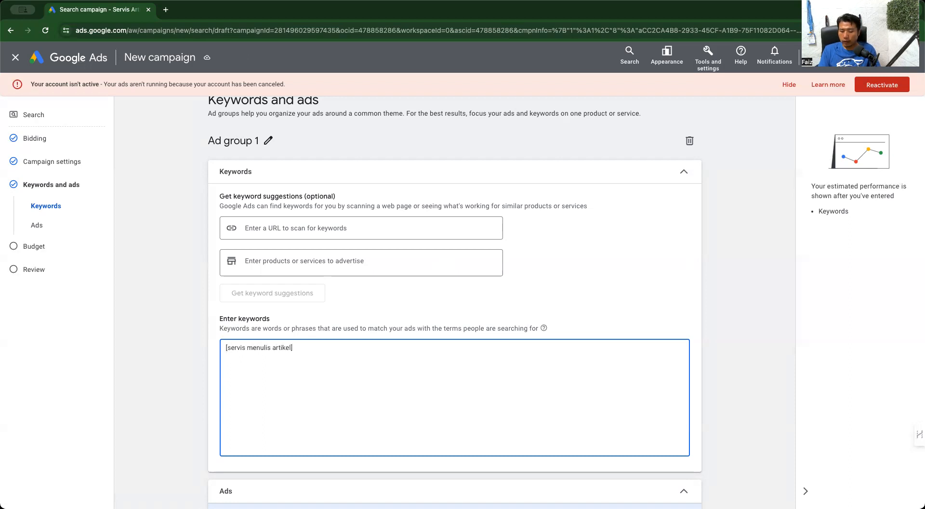
{"action": "type", "text": "]"}
{"action": "key", "text": "Return"}
{"action": "type", "text": "\"servis menulis artikel"}
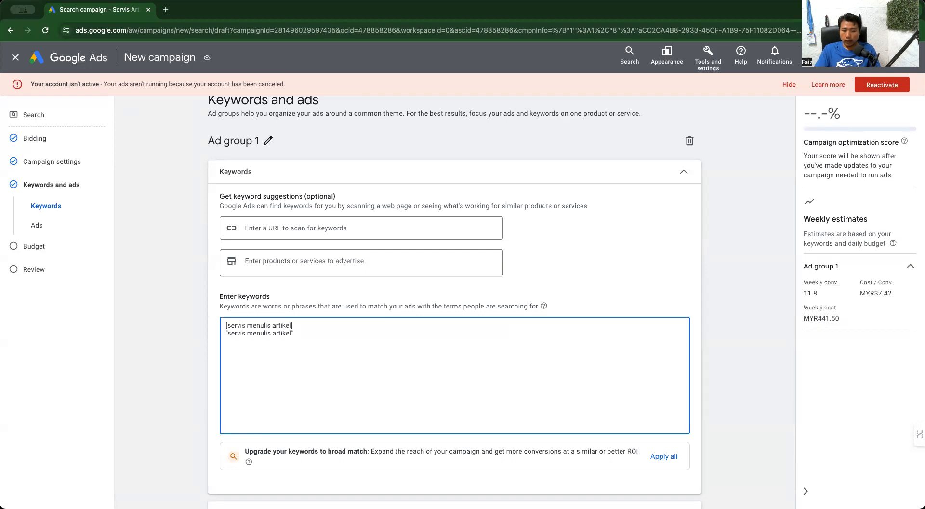
Annotate the phrase-match keyword with the example "--> servis artikel shah alam" and add "-->" after the exact-match keyword.
{"action": "key", "text": "super+Tab"}
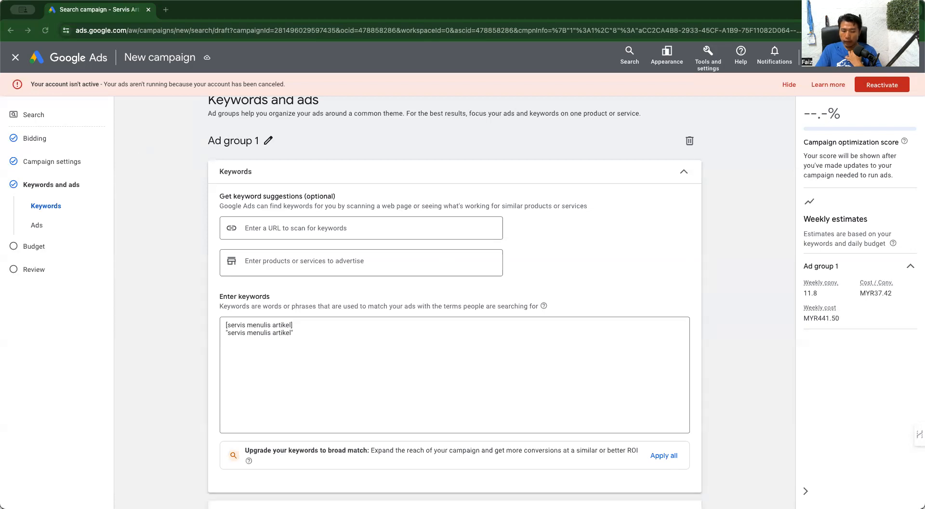
{"action": "left_click", "coordinate": [336, 341]}
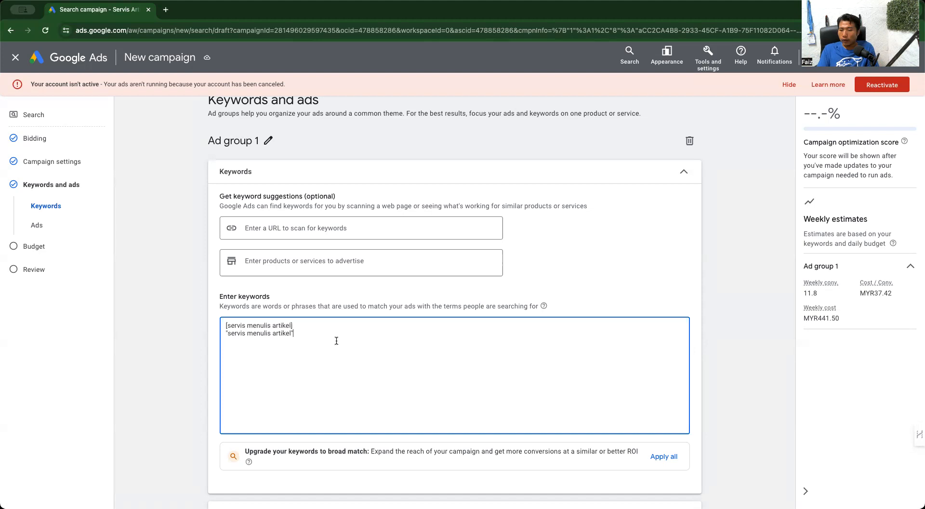
{"action": "key", "text": "Return"}
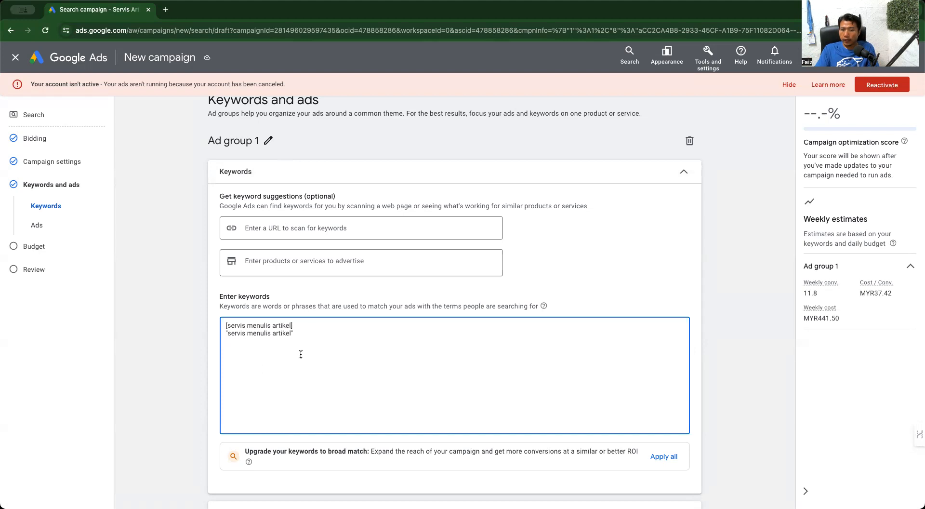
{"action": "type", "text": "\""}
{"action": "type", "text": " s"}
{"action": "type", "text": "-->"}
{"action": "type", "text": "servis "}
{"action": "type", "text": "men"}
{"action": "key", "text": "BackSpace"}
{"action": "key", "text": "BackSpace"}
{"action": "key", "text": "BackSpace"}
{"action": "type", "text": "ar"}
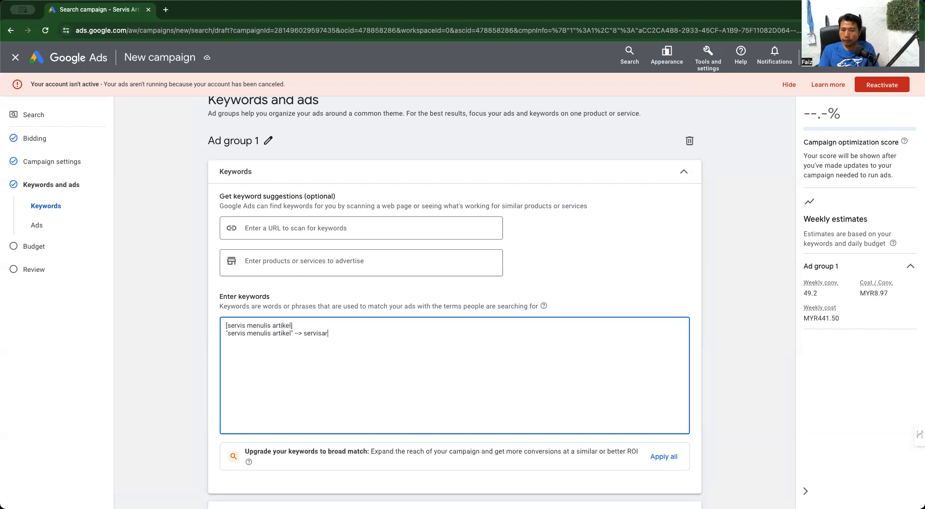
{"action": "type", "text": "tikel shah alam"}
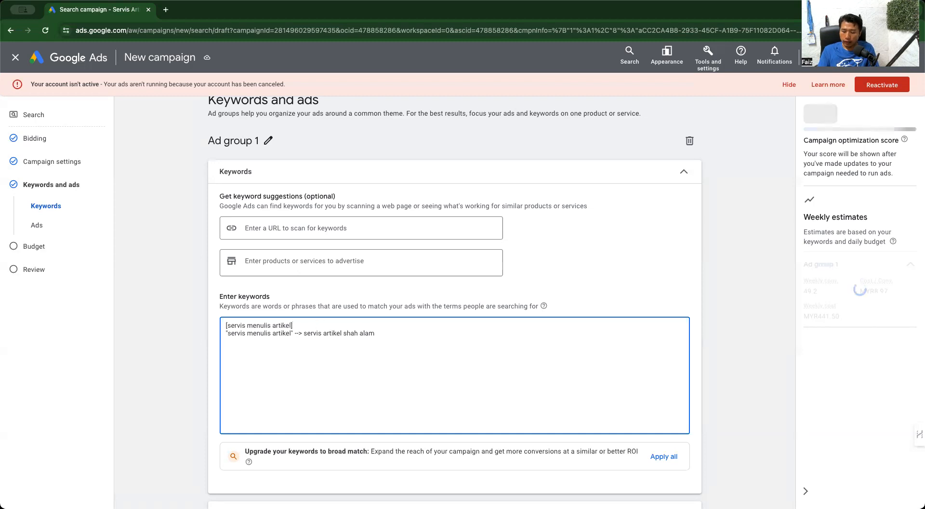
{"action": "type", "text": "-->"}
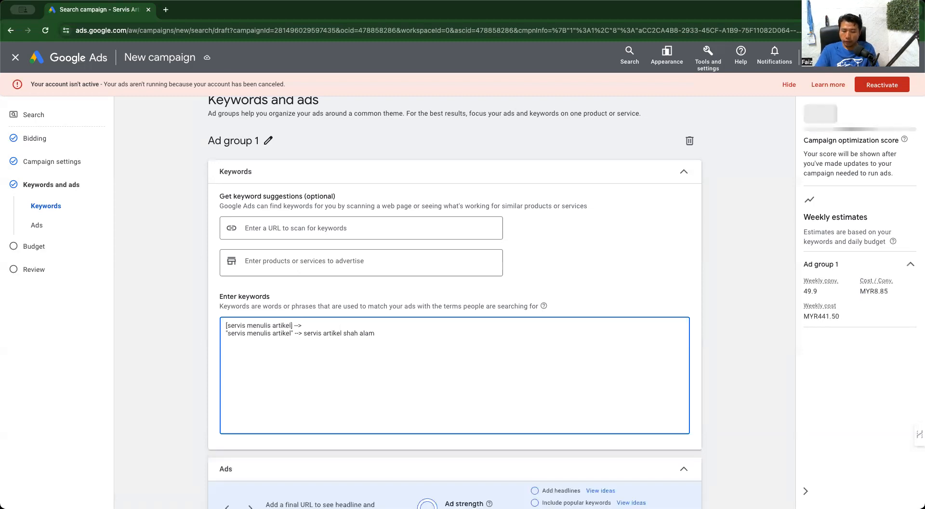
Clear all the text from Ad group 1's keyword list.
{"action": "triple_click", "coordinate": [337, 333]}
{"action": "left_click", "coordinate": [395, 337]}
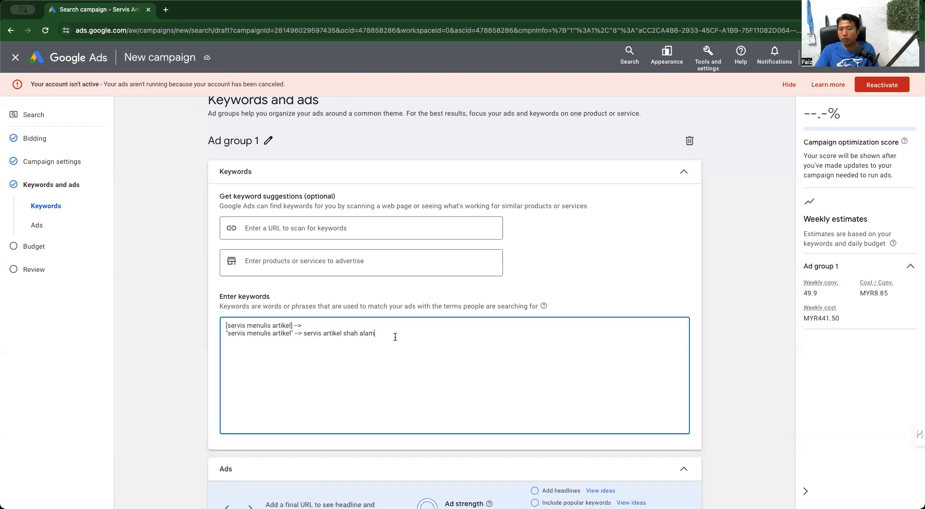
{"action": "key", "text": "ctrl+a"}
{"action": "key", "text": "BackSpace"}
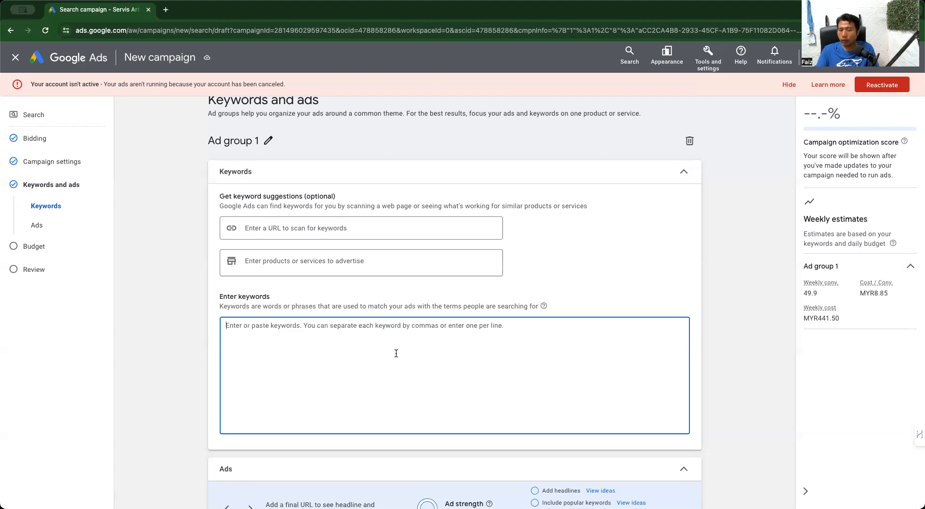
Restore Ad group 1's cleared keyword list and remove the arrow annotations, keeping only [servis menulis artikel] and "servis menulis artikel".
{"action": "scroll", "coordinate": [396, 353], "scroll_direction": "down", "scroll_amount": 6}
{"action": "left_click", "coordinate": [317, 273]}
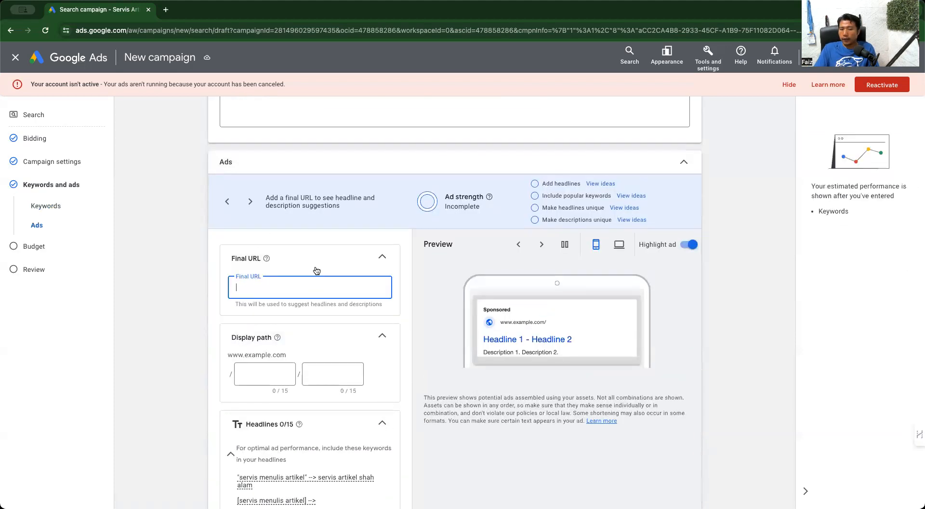
{"action": "scroll", "coordinate": [319, 287], "scroll_direction": "up", "scroll_amount": 4}
{"action": "left_click", "coordinate": [356, 229]}
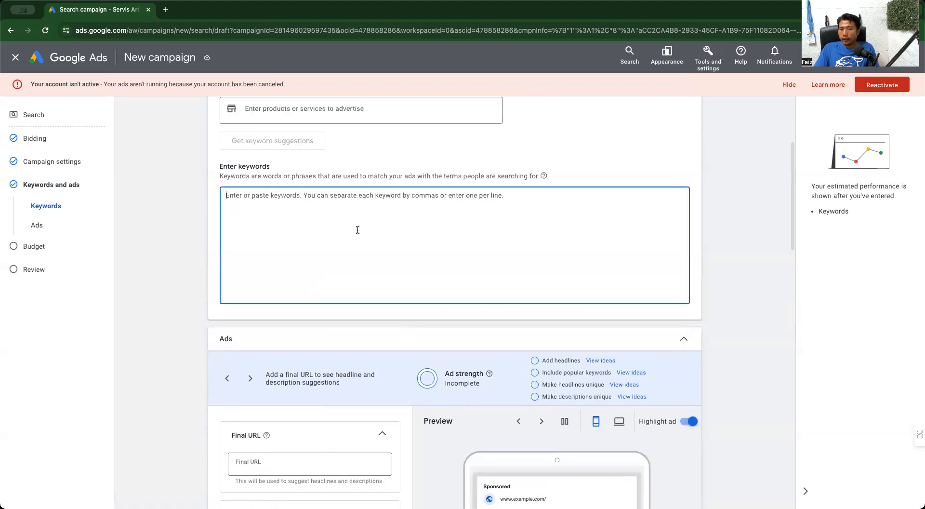
{"action": "key", "text": "ctrl+z"}
{"action": "left_click", "coordinate": [350, 228]}
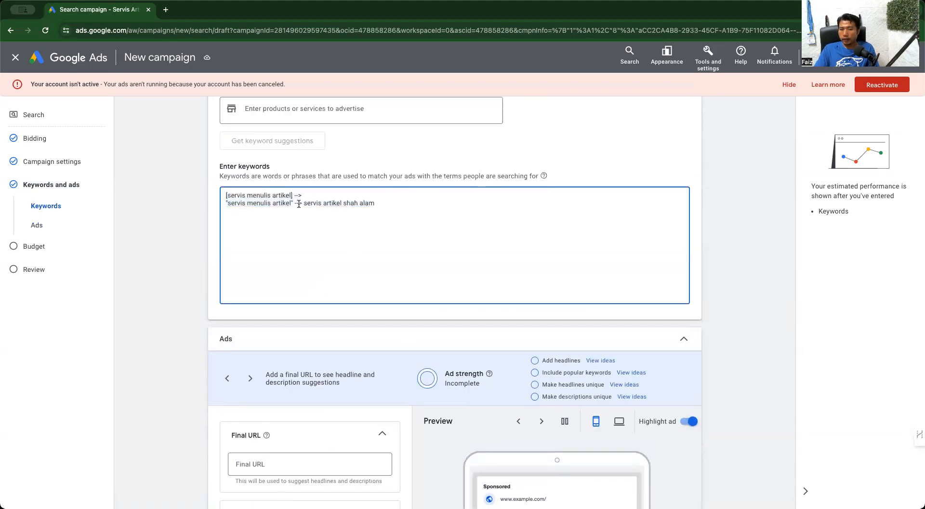
{"action": "left_click_drag", "start_coordinate": [436, 202], "coordinate": [293, 203]}
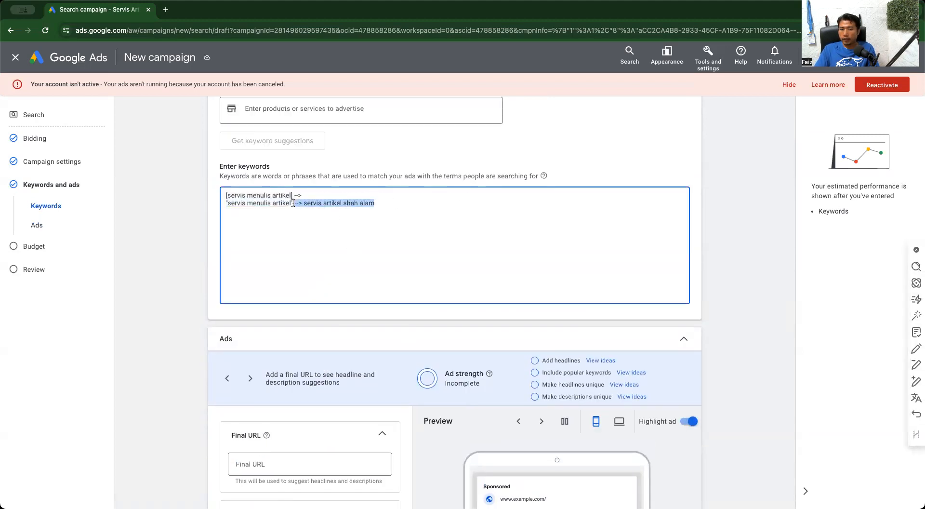
{"action": "key", "text": "BackSpace"}
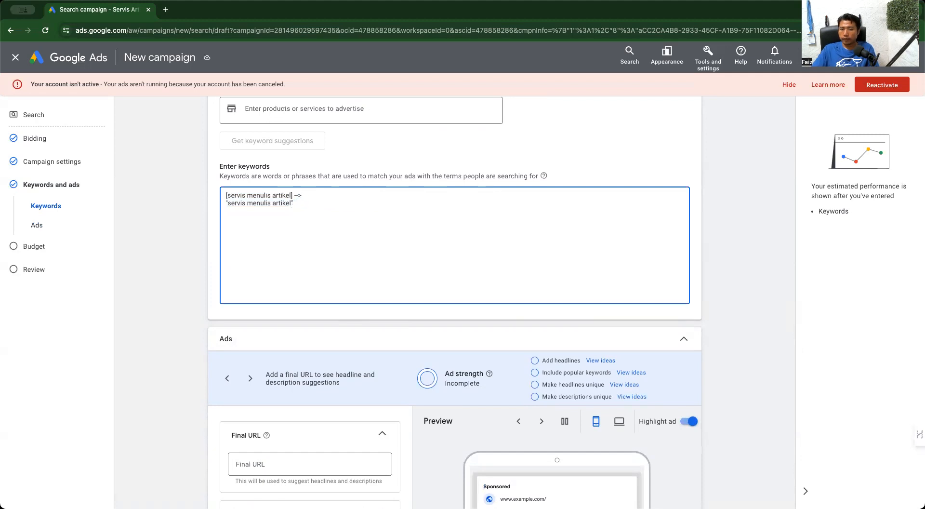
Enter the advertiser's website domain as the ad's final URL and leave the display path empty.
{"action": "scroll", "coordinate": [318, 258], "scroll_direction": "down", "scroll_amount": 5}
{"action": "left_click", "coordinate": [320, 286]}
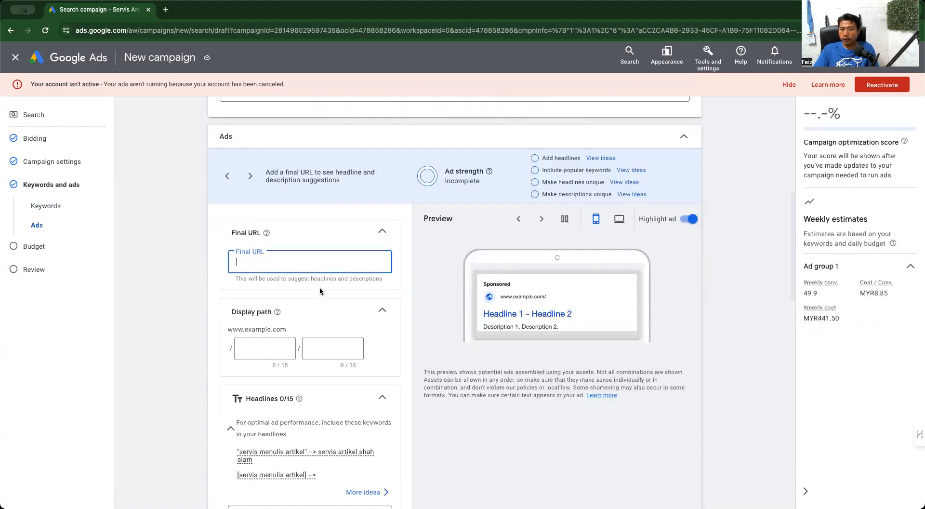
{"action": "type", "text": "fa"}
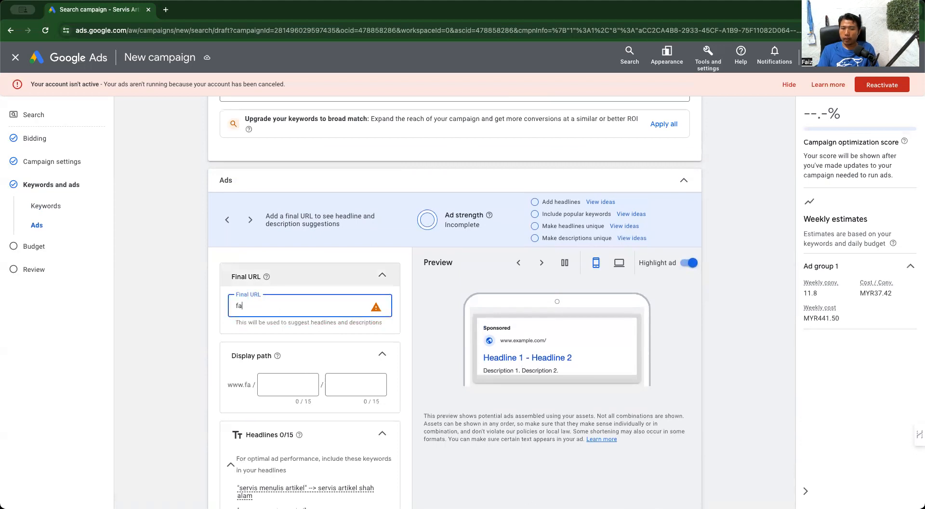
{"action": "type", "text": "izazizan.co"}
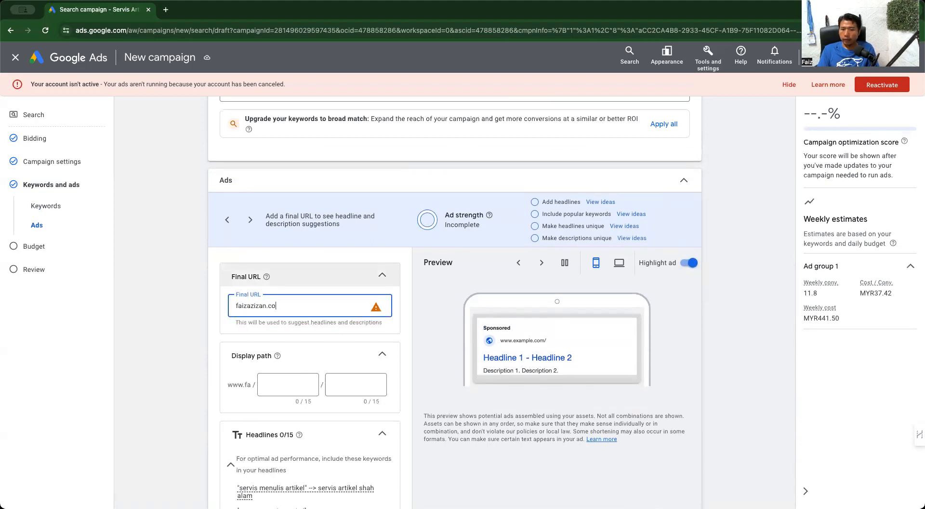
{"action": "type", "text": "m"}
{"action": "key", "text": "Tab"}
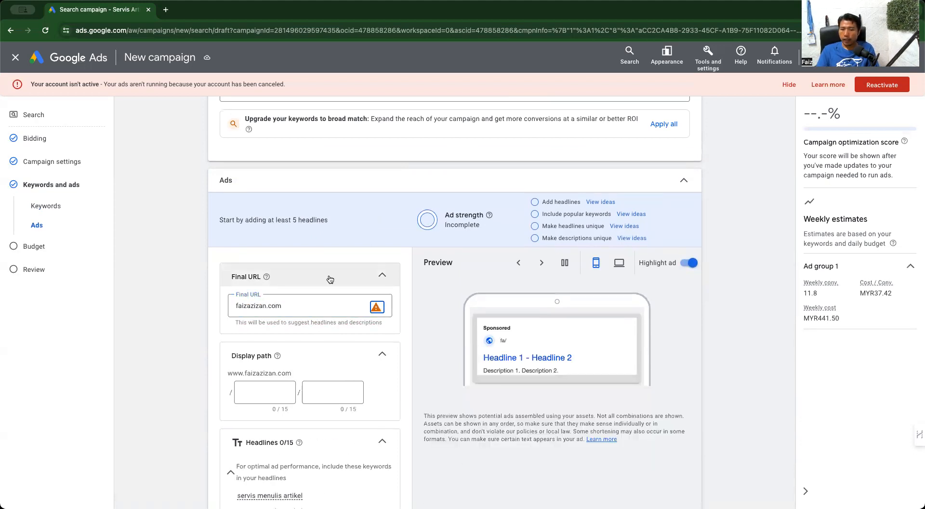
{"action": "left_click", "coordinate": [282, 393]}
{"action": "left_click", "coordinate": [235, 307]}
Enter "Servis Menulis Artikel Klang" as the ad's first headline.
{"action": "scroll", "coordinate": [232, 343], "scroll_direction": "down", "scroll_amount": 4}
{"action": "left_click", "coordinate": [268, 380]}
{"action": "type", "text": "Servis Menulis Artikel"}
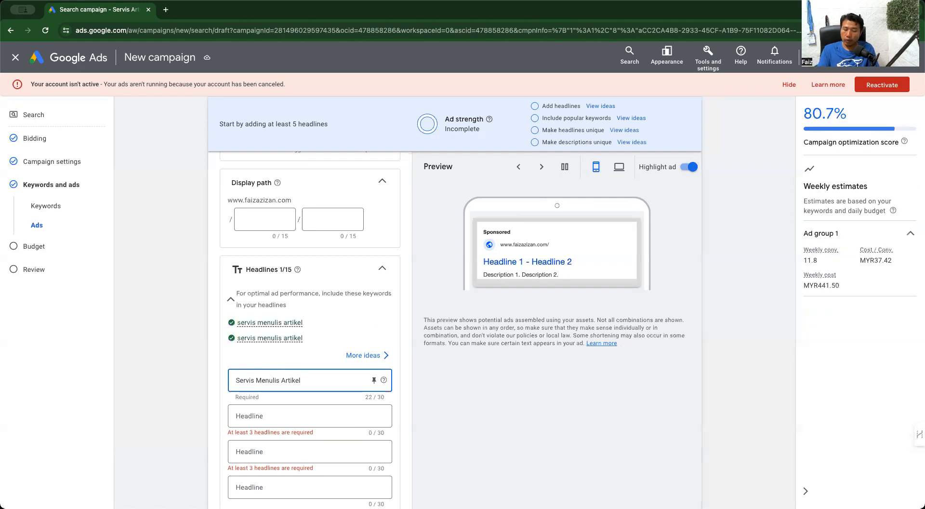
{"action": "type", "text": "S"}
{"action": "key", "text": "BackSpace"}
{"action": "type", "text": "Klang"}
Enter "Siap Dalam Masa 3 Hari Sahaja" as the ad's second headline.
{"action": "left_click", "coordinate": [253, 423]}
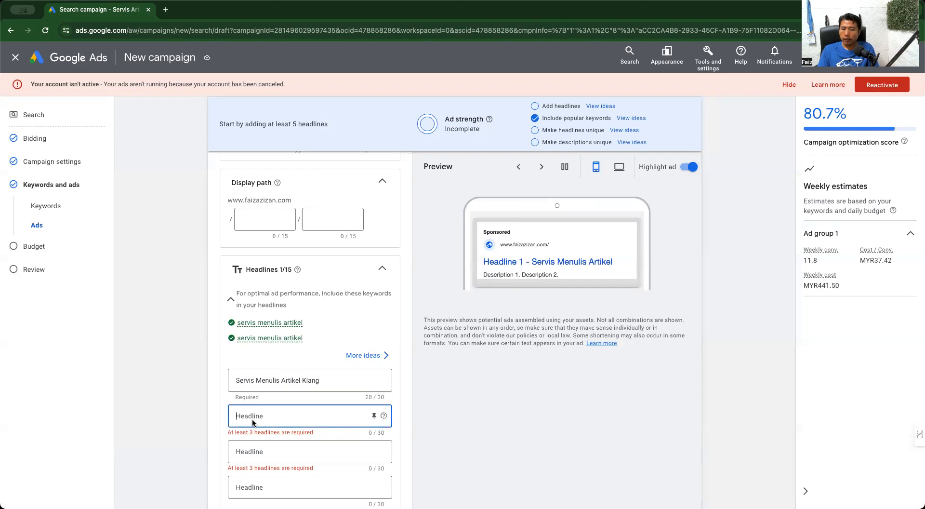
{"action": "type", "text": "S"}
{"action": "key", "text": "BackSpace"}
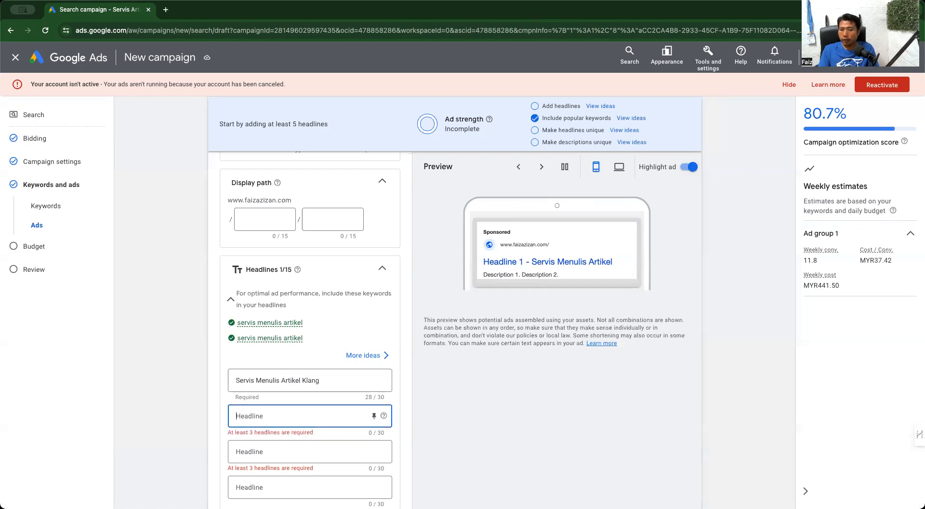
{"action": "type", "text": "Siap Dalam Masa 3 Hari"}
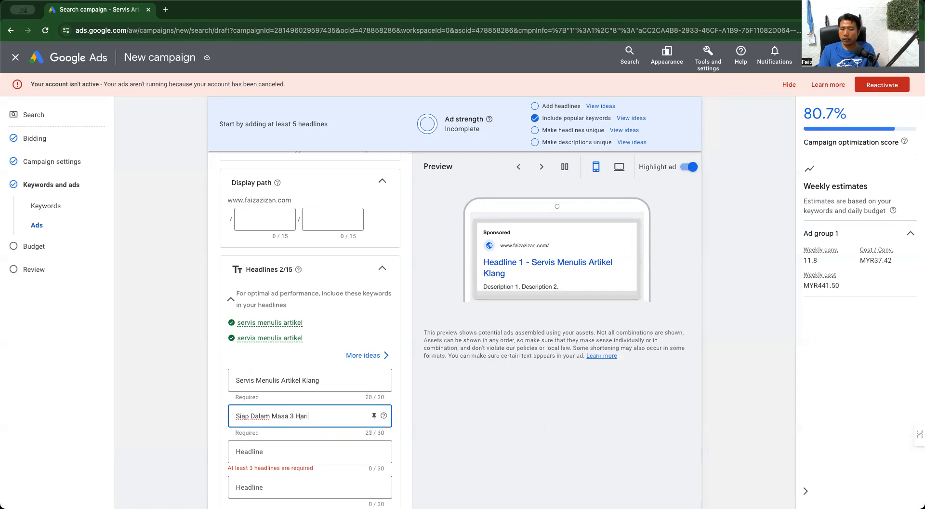
{"action": "type", "text": " Shaj"}
{"action": "key", "text": "BackSpace"}
{"action": "key", "text": "BackSpace"}
{"action": "key", "text": "BackSpace"}
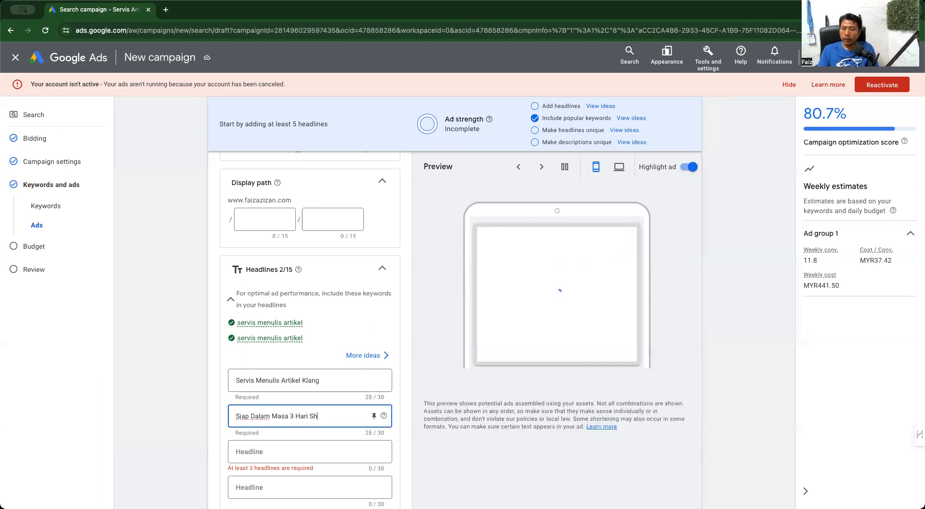
{"action": "type", "text": "ahaja"}
{"action": "scroll", "coordinate": [264, 365], "scroll_direction": "down", "scroll_amount": 3}
Enter "Refund offer & Free Revision" as the ad's third headline.
{"action": "left_click", "coordinate": [264, 365]}
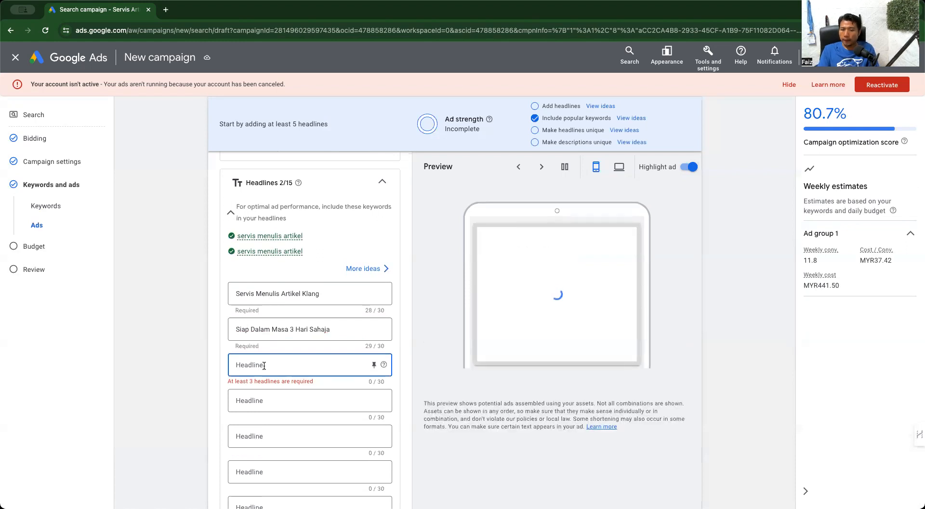
{"action": "type", "text": "Refund"}
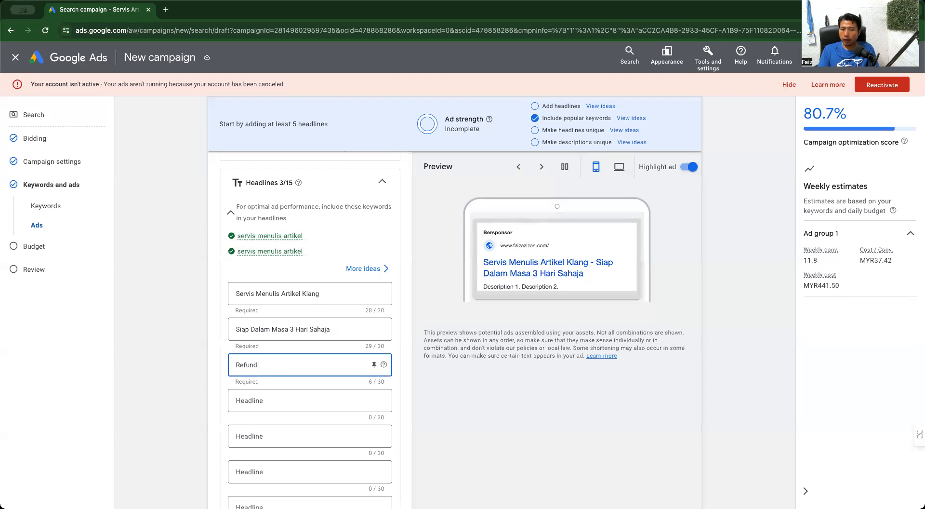
{"action": "type", "text": " offer jika tidak berpuas h"}
{"action": "key", "text": "BackSpace"}
{"action": "key", "text": "BackSpace"}
{"action": "key", "text": "BackSpace"}
{"action": "key", "text": "BackSpace"}
{"action": "key", "text": "BackSpace"}
{"action": "key", "text": "BackSpace"}
{"action": "key", "text": "BackSpace"}
{"action": "key", "text": "BackSpace"}
{"action": "key", "text": "BackSpace"}
{"action": "key", "text": "BackSpace"}
{"action": "key", "text": "BackSpace"}
{"action": "key", "text": "BackSpace"}
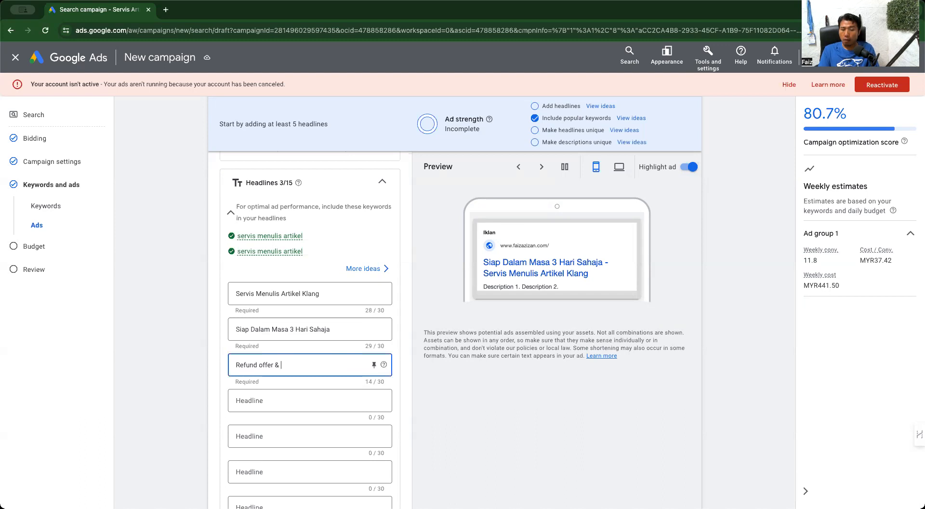
{"action": "type", "text": "& Free Revision"}
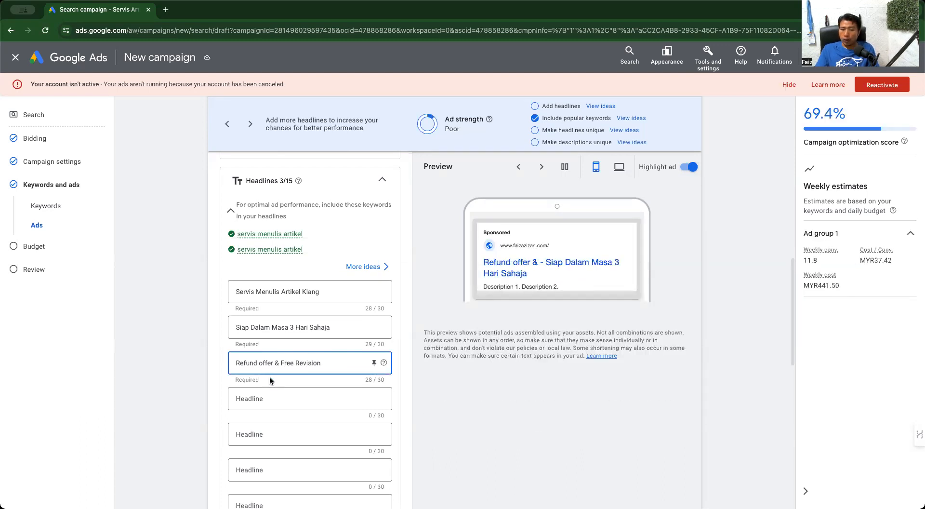
Enter "Saya menawarkan servis menulis artikel seo khas untuk mereka di klang." as the ad's first description.
{"action": "scroll", "coordinate": [337, 381], "scroll_direction": "down", "scroll_amount": 3}
{"action": "left_click", "coordinate": [429, 381]}
{"action": "scroll", "coordinate": [345, 377], "scroll_direction": "down", "scroll_amount": 4}
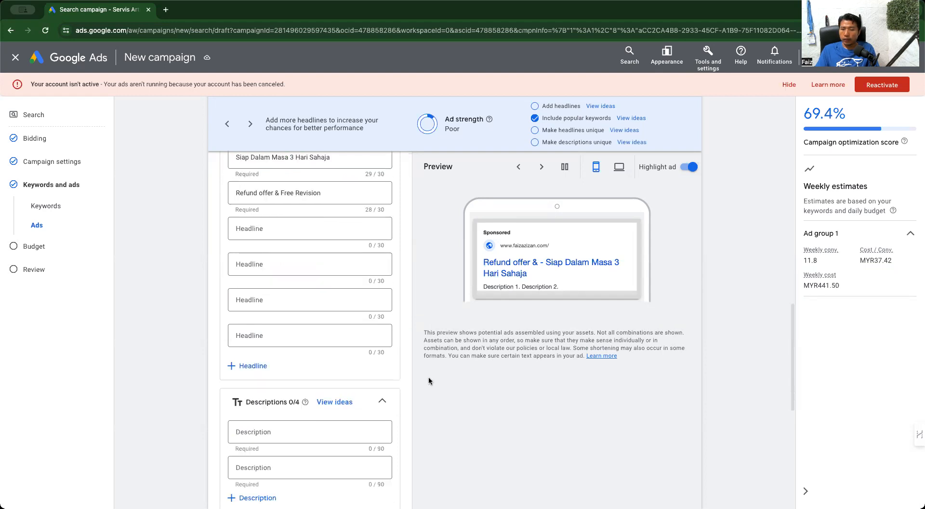
{"action": "left_click", "coordinate": [320, 347]}
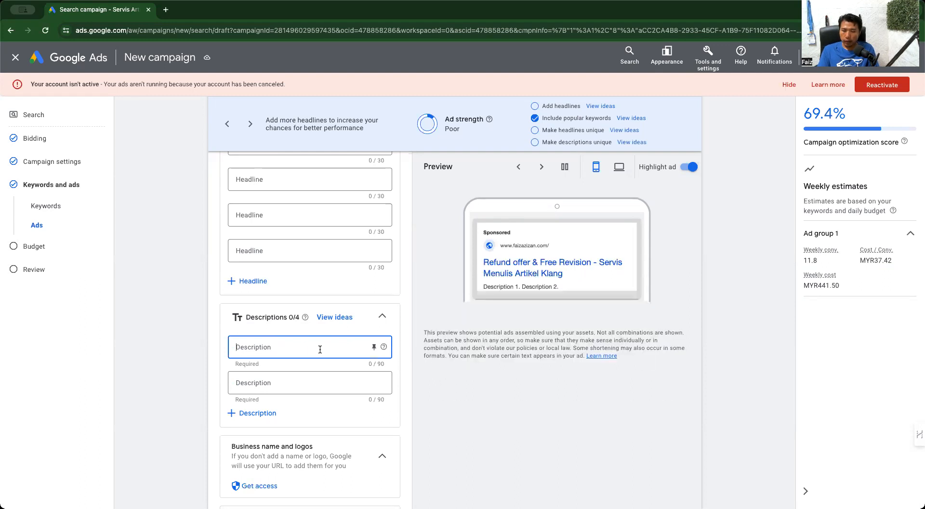
{"action": "scroll", "coordinate": [320, 349], "scroll_direction": "up", "scroll_amount": 3}
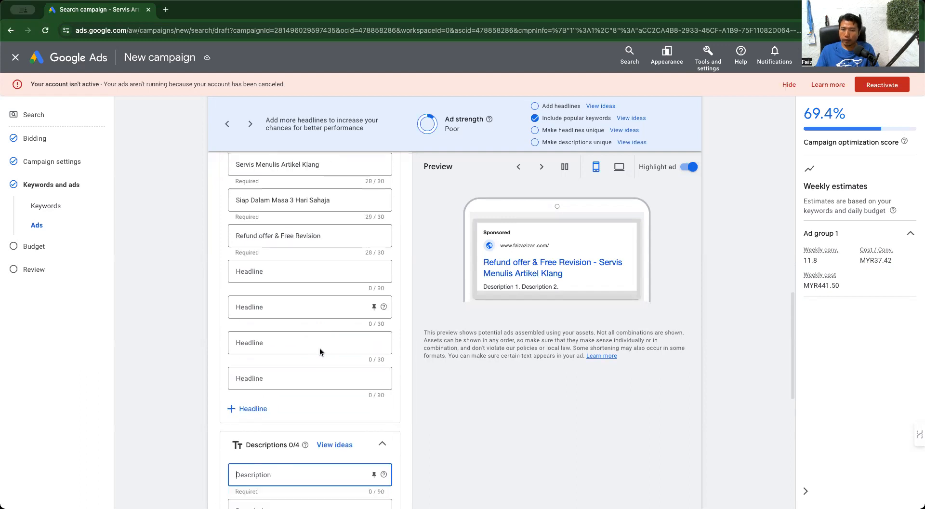
{"action": "scroll", "coordinate": [310, 385], "scroll_direction": "down", "scroll_amount": 2}
{"action": "type", "text": "Saya menawarkan se"}
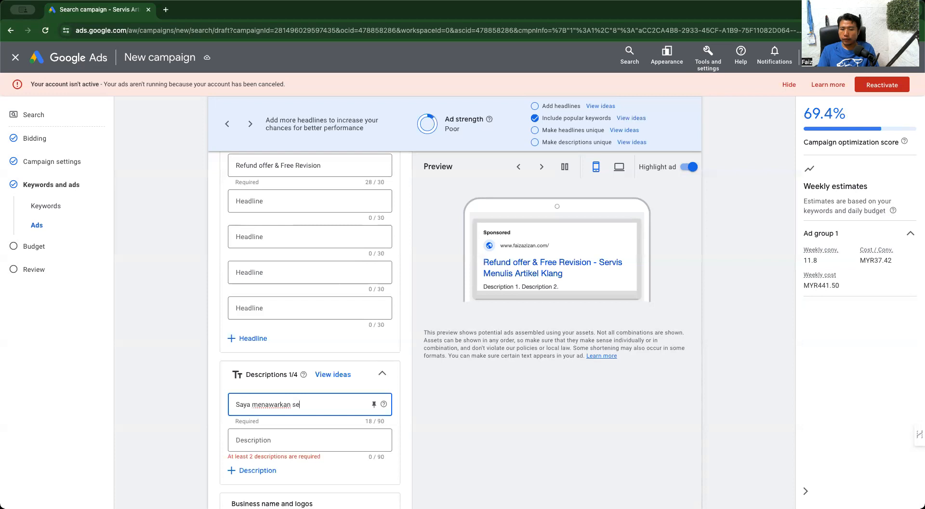
{"action": "type", "text": "rvis menulis artikel"}
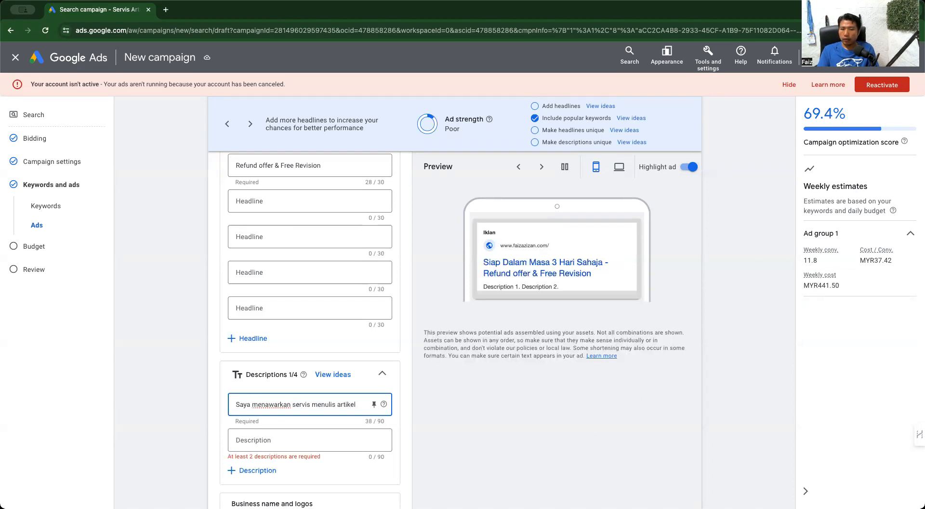
{"action": "type", "text": " seo khas untuk mereka di klang."}
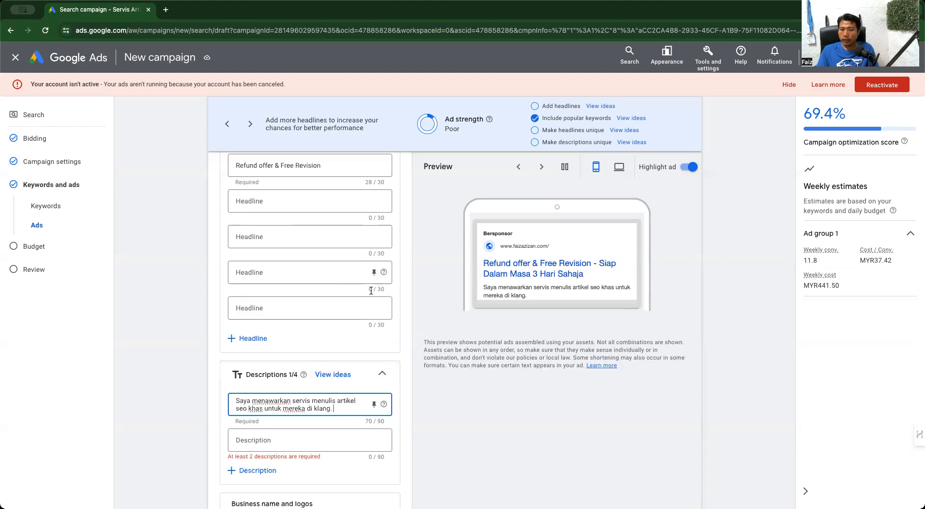
Look at the form for adding sitelinks to the campaign and close it without adding any.
{"action": "scroll", "coordinate": [407, 399], "scroll_direction": "down", "scroll_amount": 4}
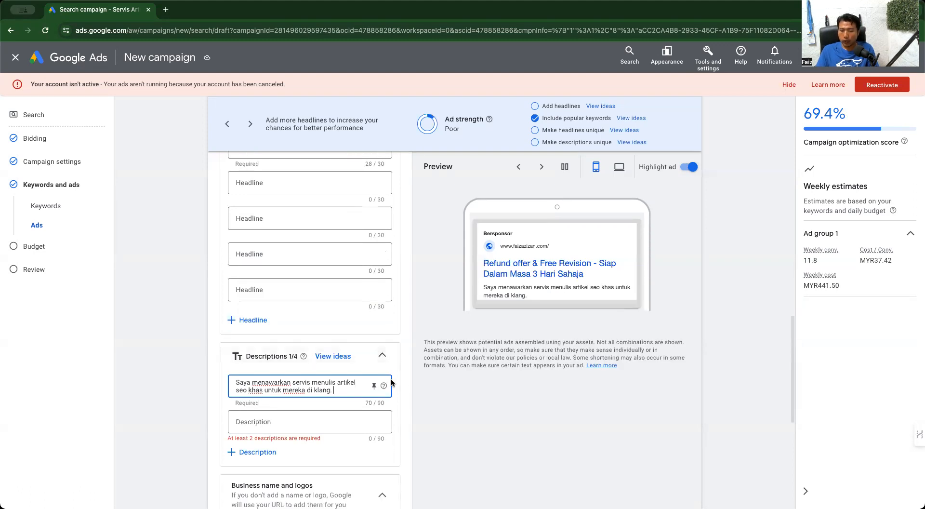
{"action": "scroll", "coordinate": [405, 398], "scroll_direction": "down", "scroll_amount": 2}
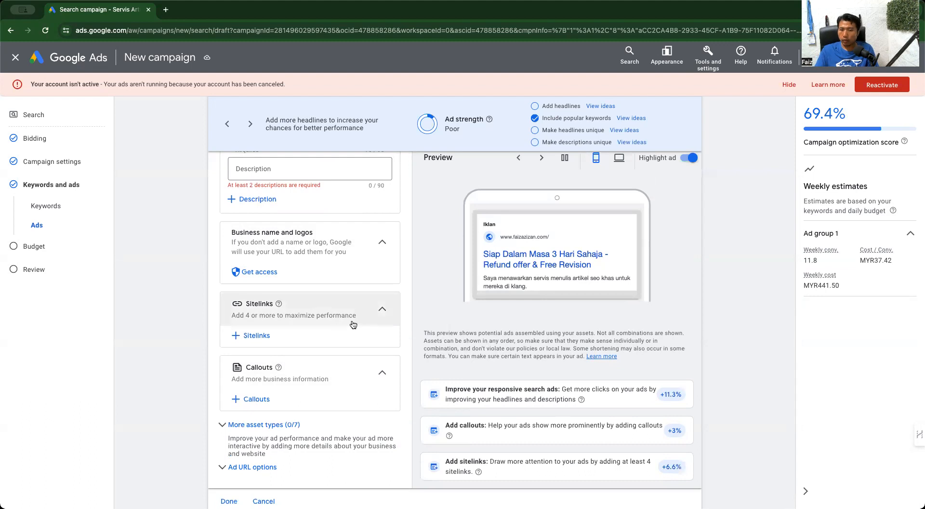
{"action": "left_click", "coordinate": [251, 336]}
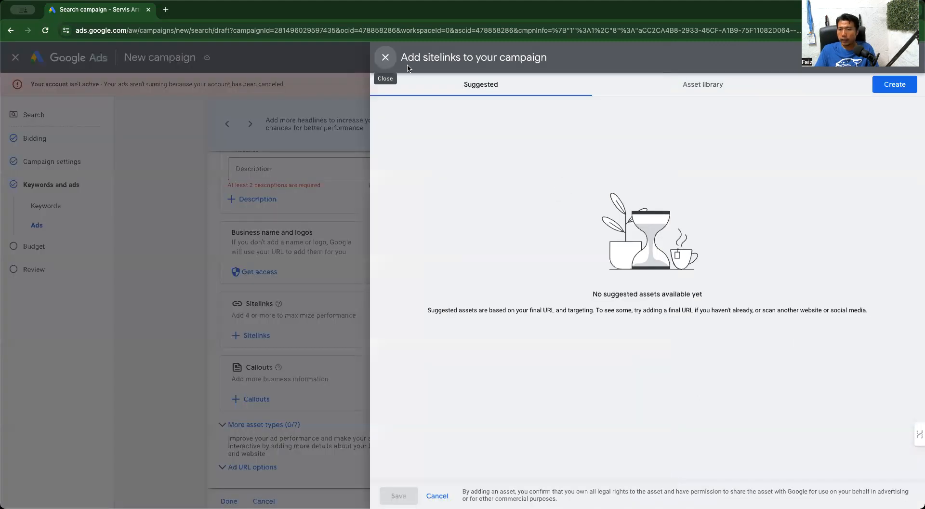
{"action": "left_click", "coordinate": [390, 58]}
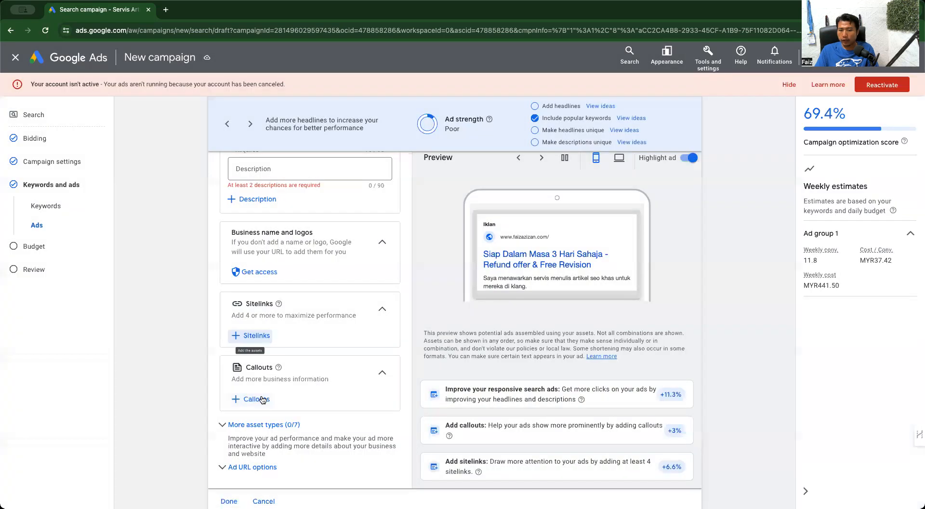
Draft the campaign callouts "Free Editing" and "Free Revision", and close the form without saving them.
{"action": "left_click", "coordinate": [262, 400]}
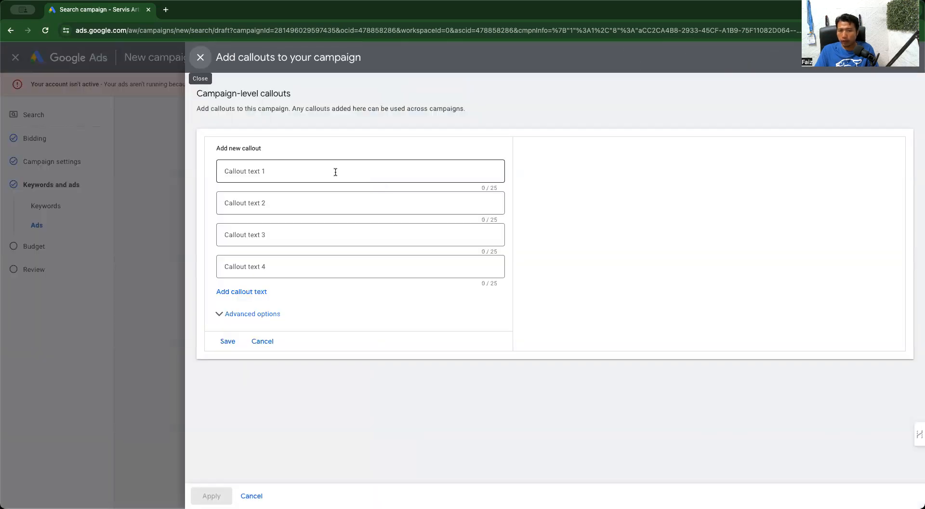
{"action": "left_click", "coordinate": [335, 172]}
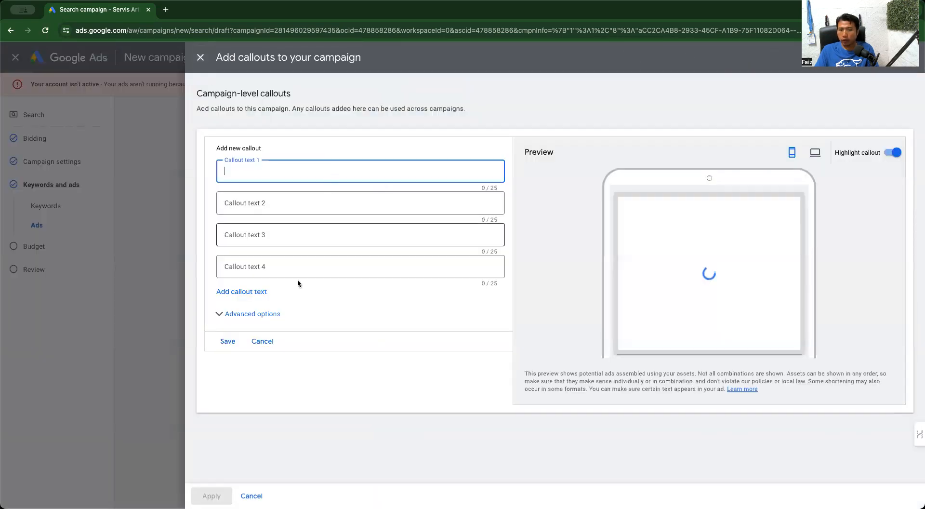
{"action": "type", "text": "Free Editing"}
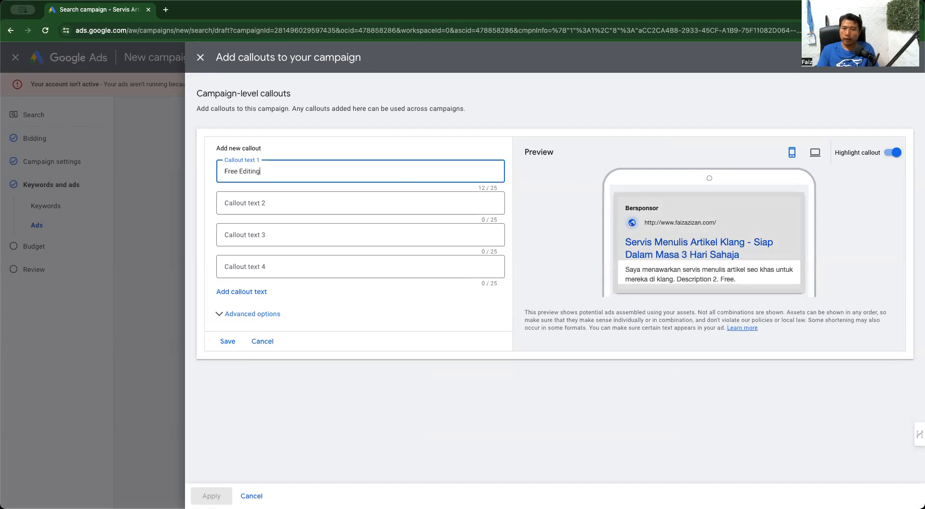
{"action": "left_click", "coordinate": [361, 203]}
{"action": "type", "text": "Free Revision"}
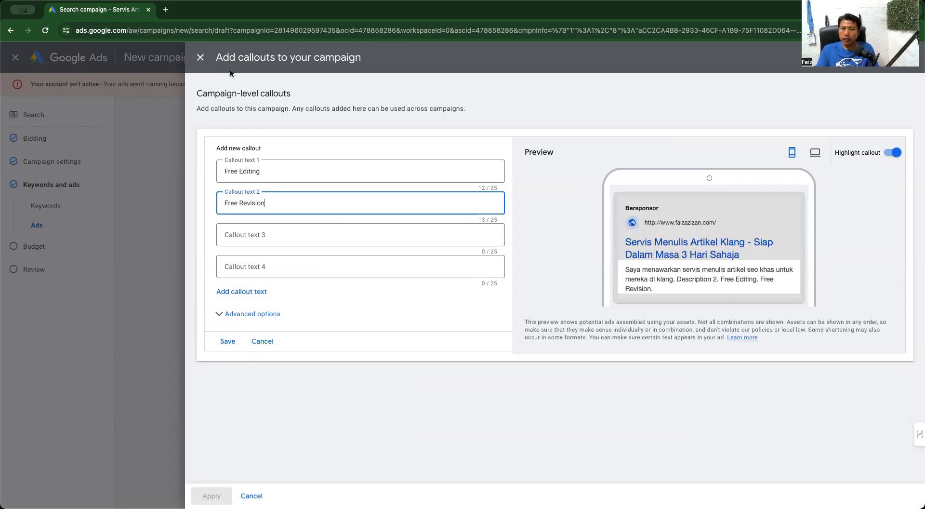
{"action": "left_click", "coordinate": [200, 60]}
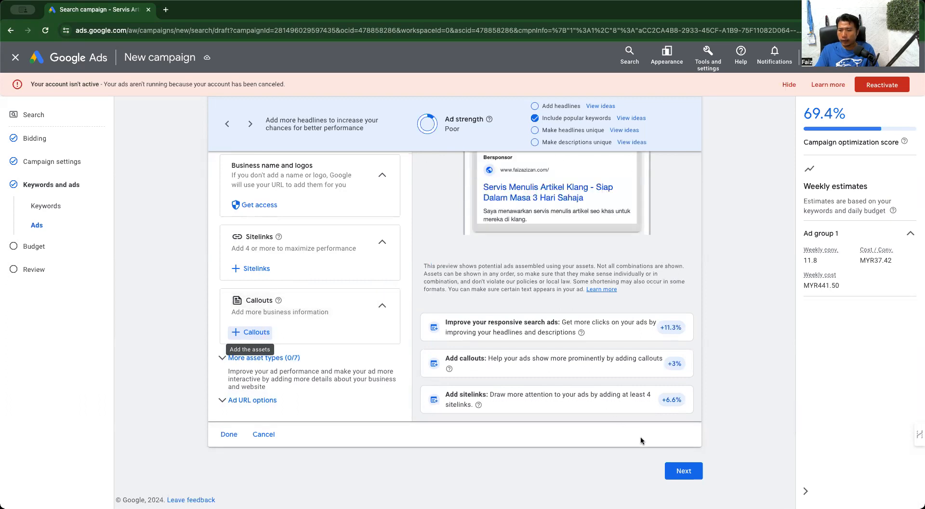
Finish editing the responsive search ad in Ad group 1.
{"action": "left_click", "coordinate": [229, 434]}
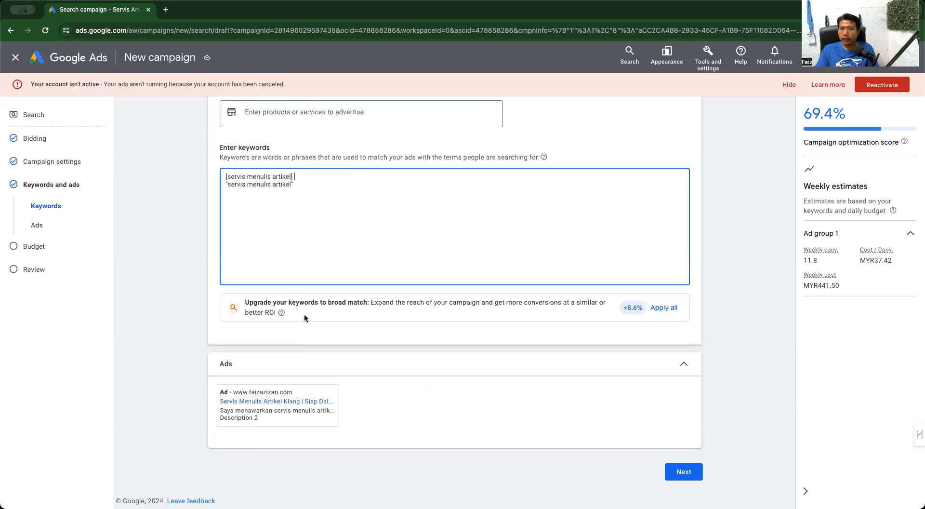
{"action": "mouse_move", "coordinate": [351, 420]}
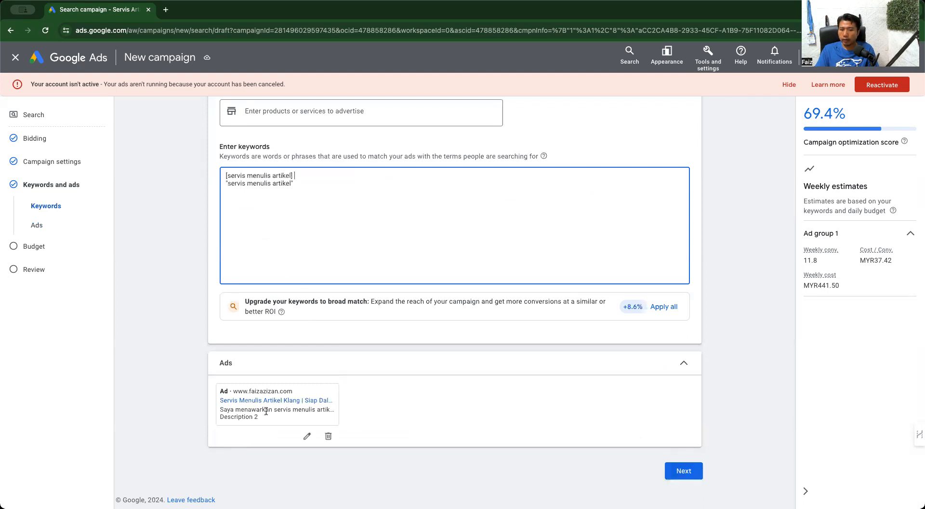
Proceed to the campaign budget and set a custom average daily budget of MYR 20.
{"action": "left_click", "coordinate": [677, 464]}
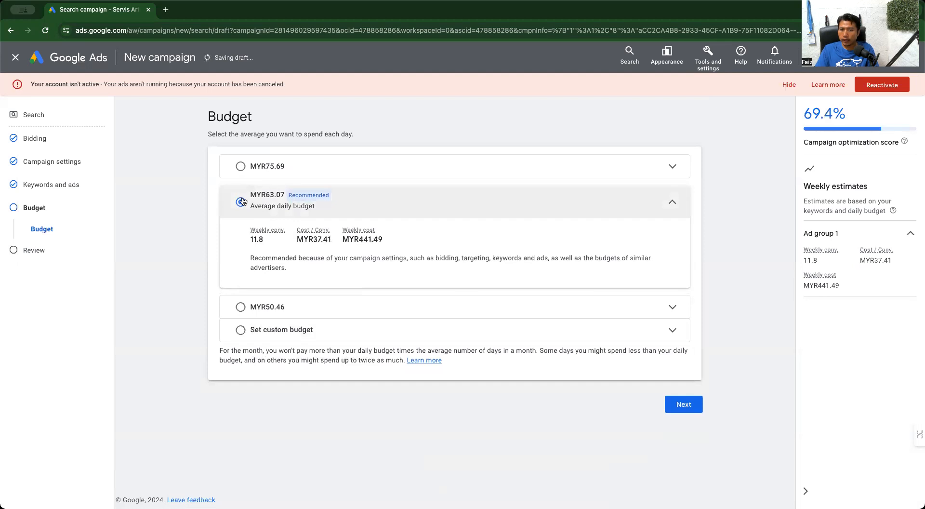
{"action": "left_click", "coordinate": [240, 329]}
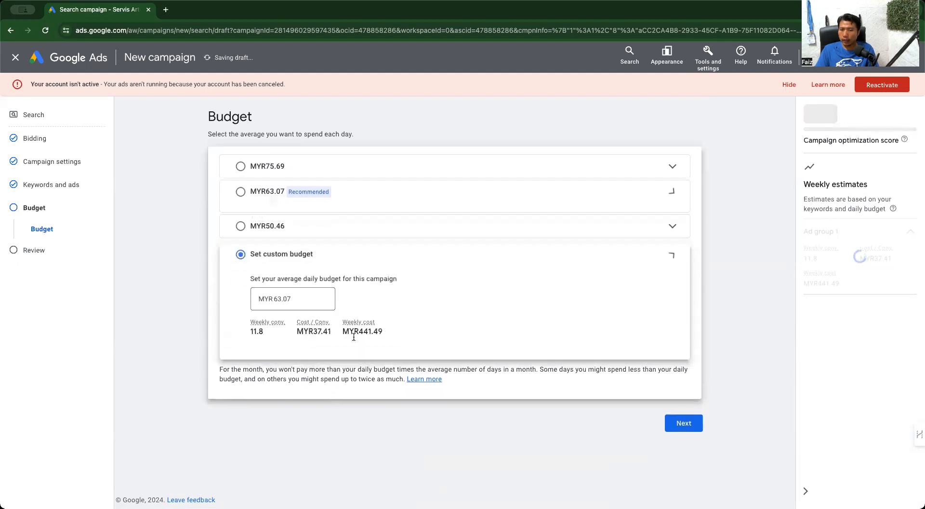
{"action": "double_click", "coordinate": [297, 290]}
{"action": "type", "text": "20"}
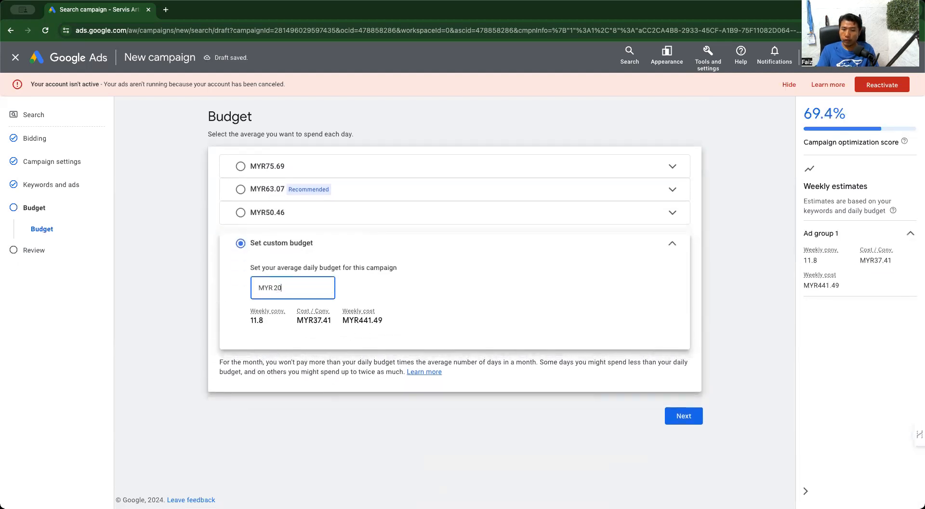
{"action": "left_click", "coordinate": [348, 384]}
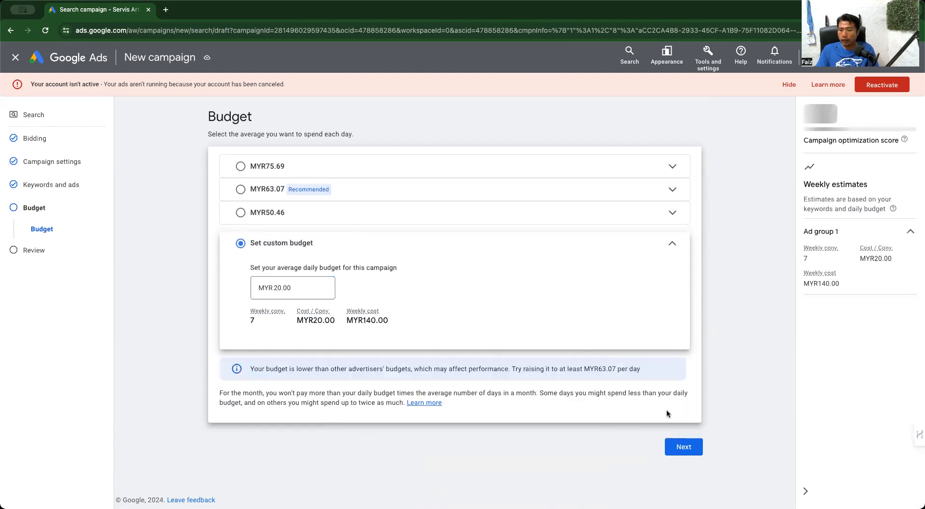
Continue to the campaign review and look through its issues, settings, keywords and budget summary.
{"action": "left_click", "coordinate": [676, 445]}
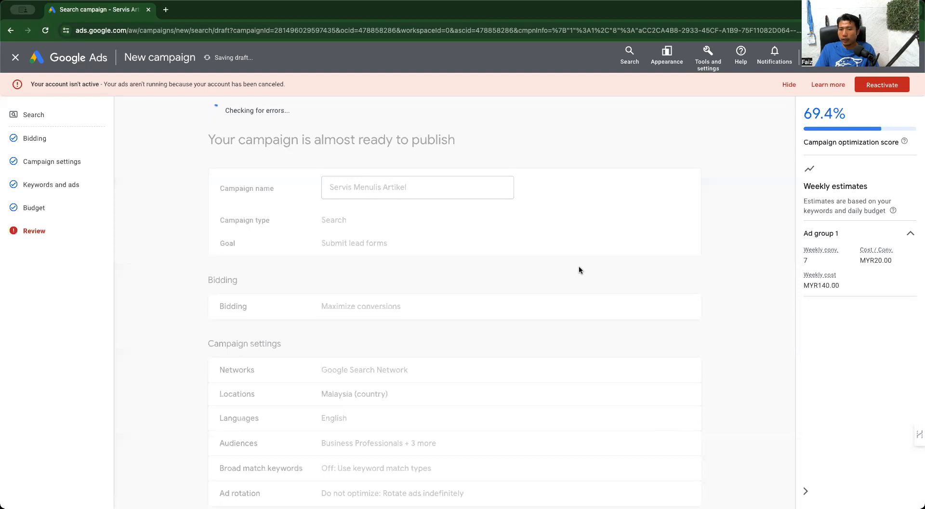
{"action": "scroll", "coordinate": [579, 269], "scroll_direction": "down", "scroll_amount": 2}
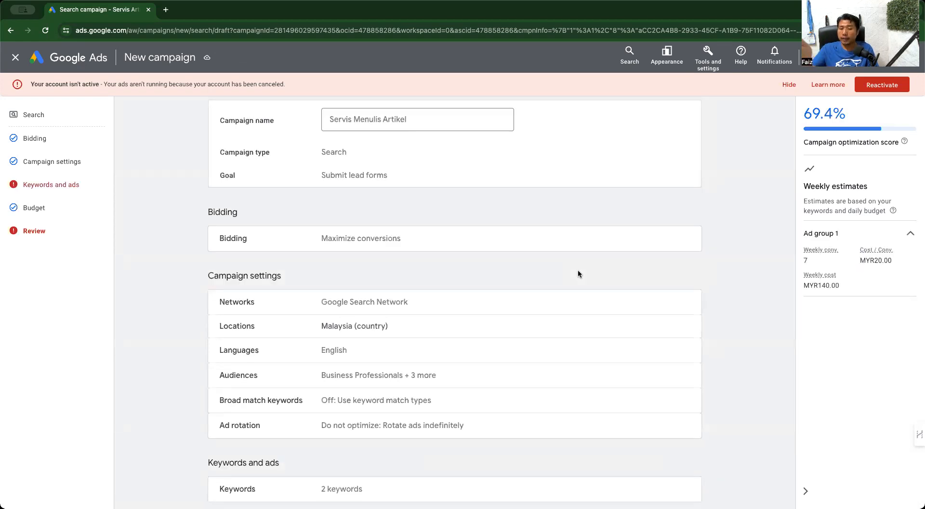
{"action": "scroll", "coordinate": [578, 271], "scroll_direction": "down", "scroll_amount": 3}
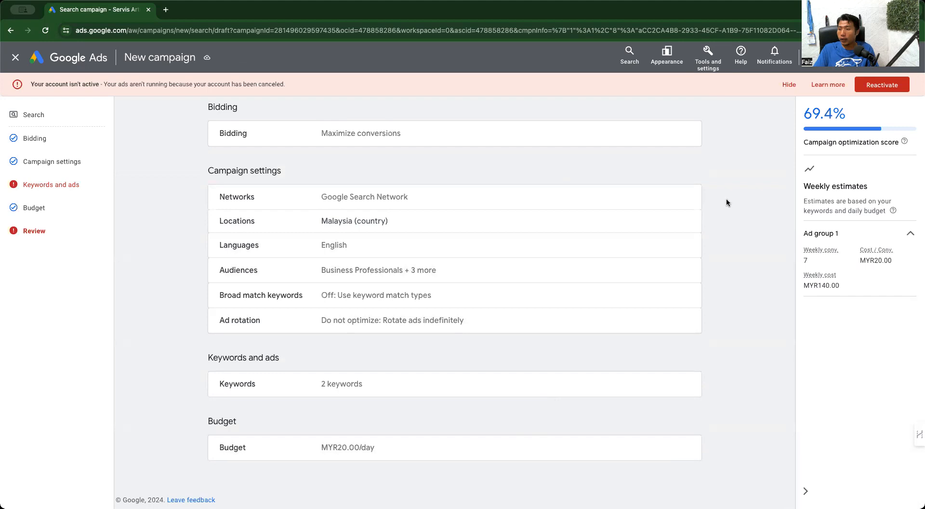
{"action": "scroll", "coordinate": [726, 202], "scroll_direction": "up", "scroll_amount": 10}
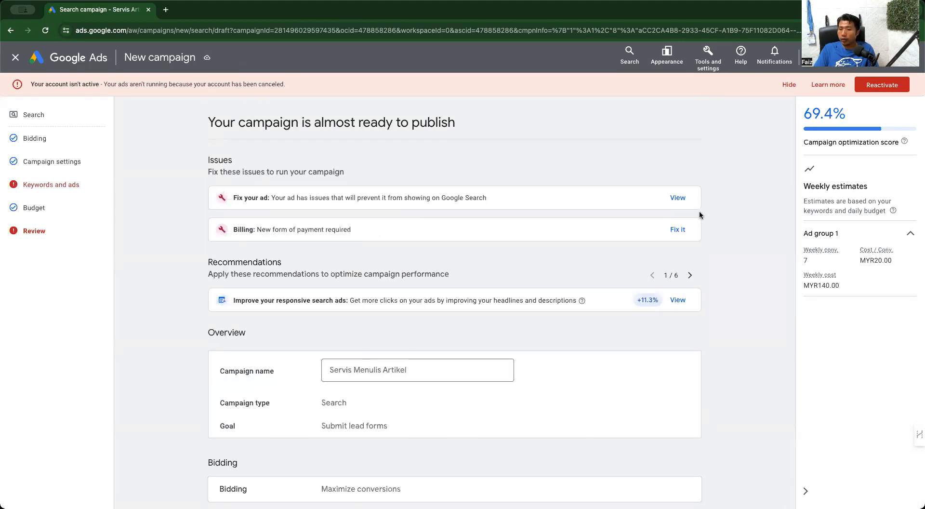
Look at the payment method update offered for the billing issue and close it without changing the payment method.
{"action": "left_click", "coordinate": [681, 231]}
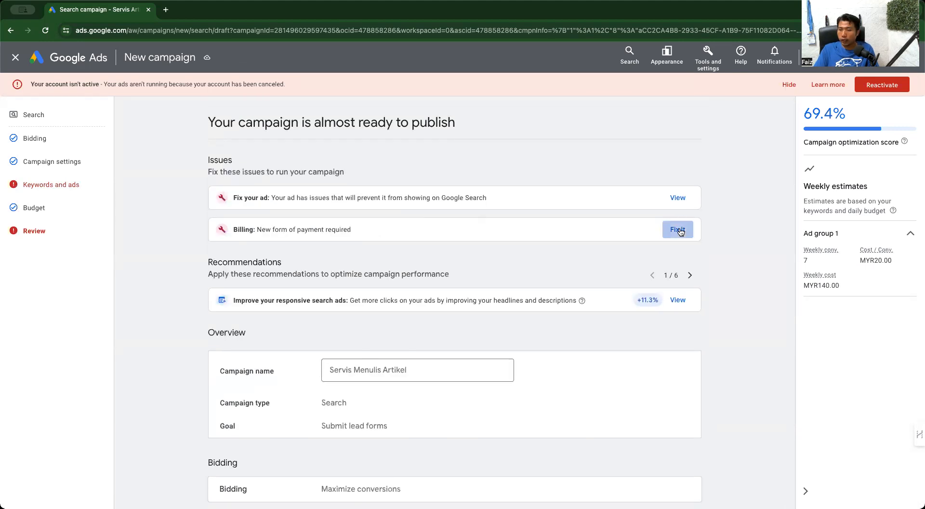
{"action": "left_click", "coordinate": [674, 233]}
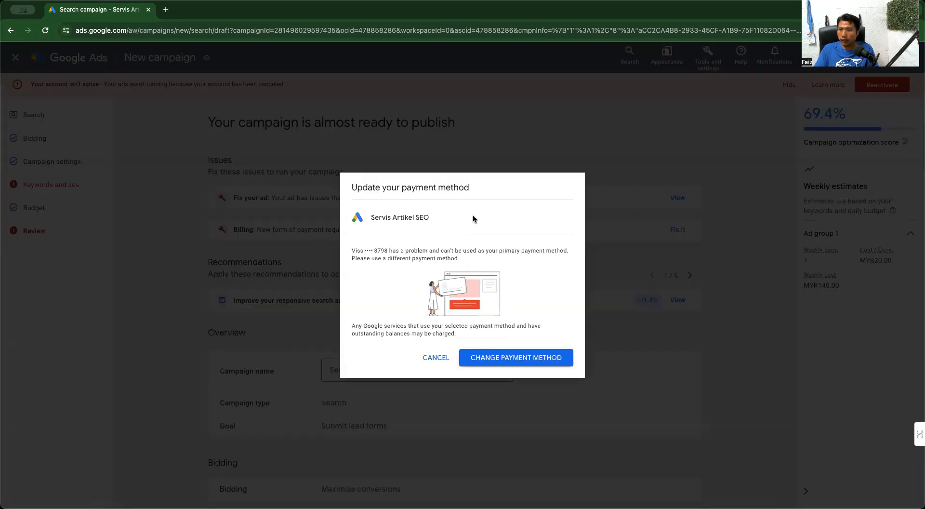
{"action": "left_click", "coordinate": [491, 357]}
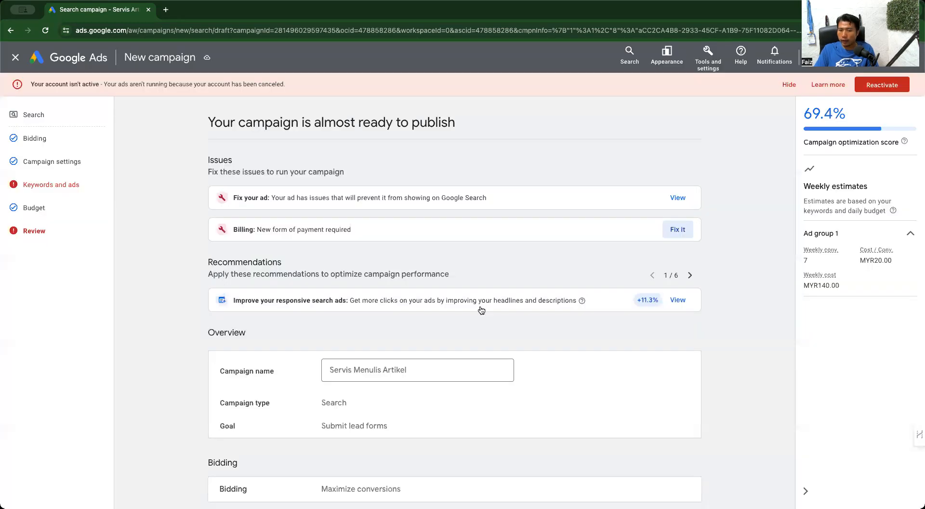
Exit the campaign draft without publishing it and return to the account overview.
{"action": "scroll", "coordinate": [481, 309], "scroll_direction": "down", "scroll_amount": 7}
{"action": "scroll", "coordinate": [474, 289], "scroll_direction": "up", "scroll_amount": 7}
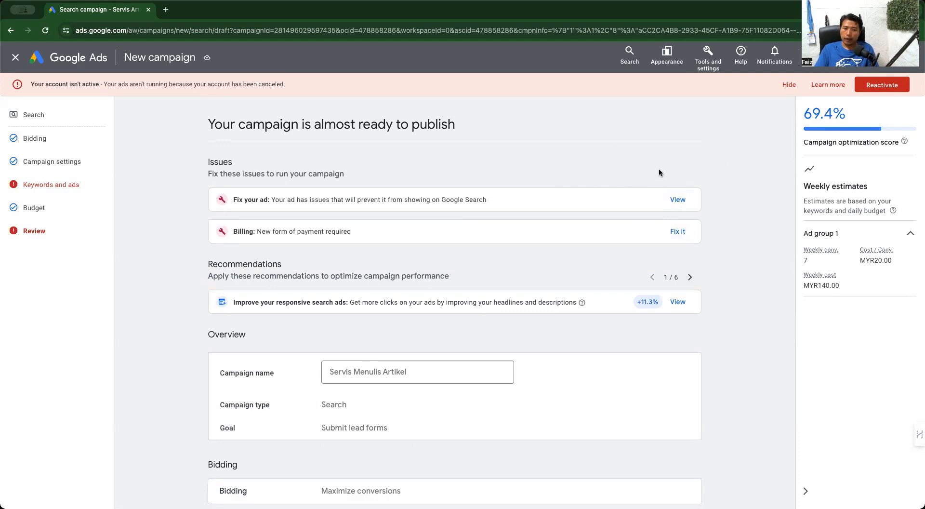
{"action": "left_click", "coordinate": [707, 67]}
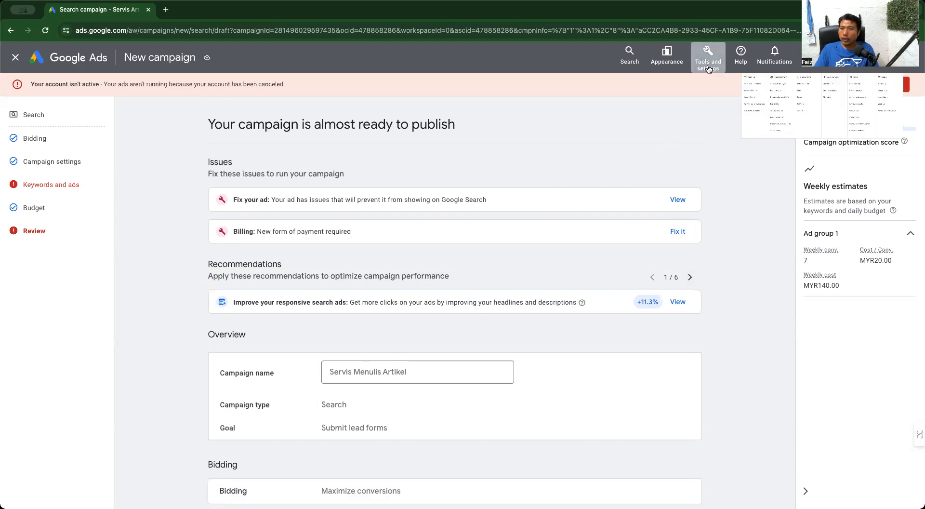
{"action": "left_click", "coordinate": [16, 62]}
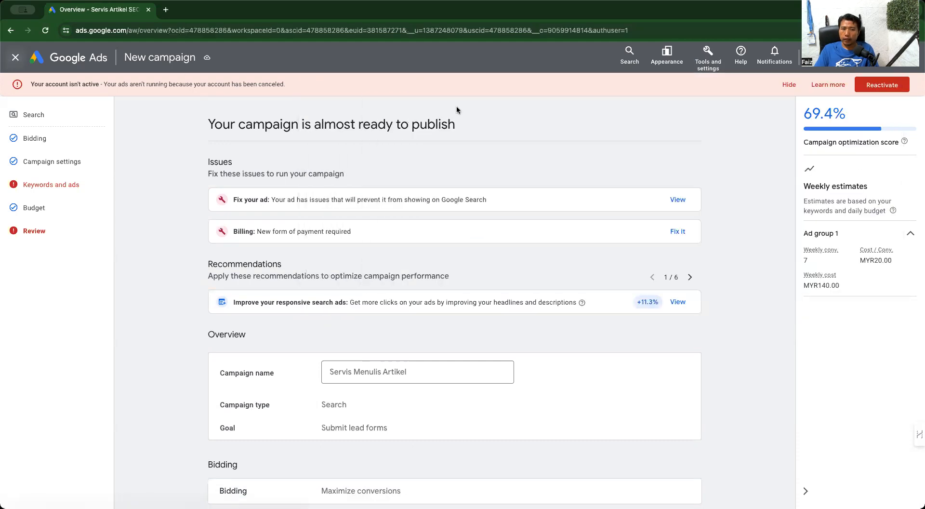